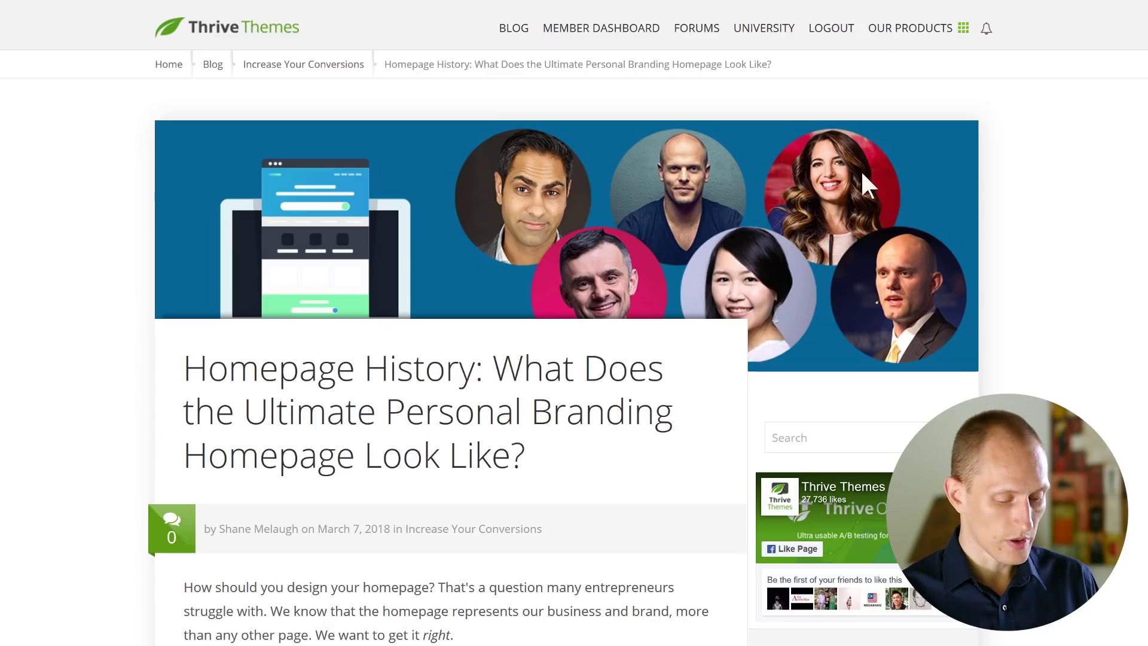
# Step: Scroll down the Homepage History article to the Personal Branding homepage demo
pyautogui.scroll(-1, 985, 203)
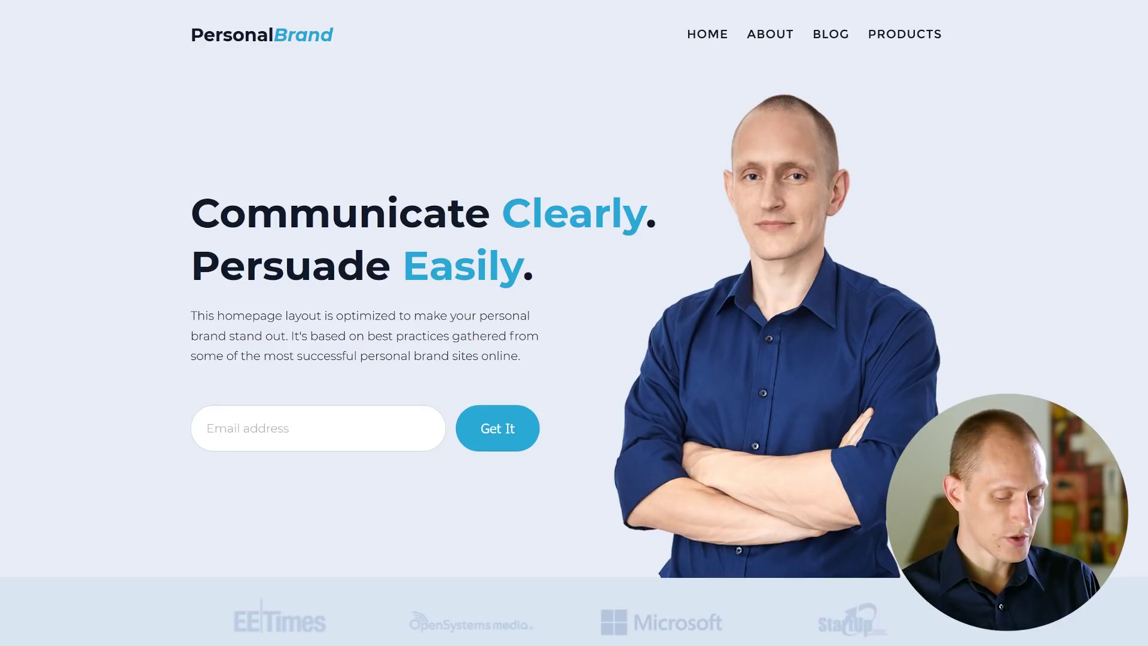
pyautogui.scroll(-1, 574, 323)
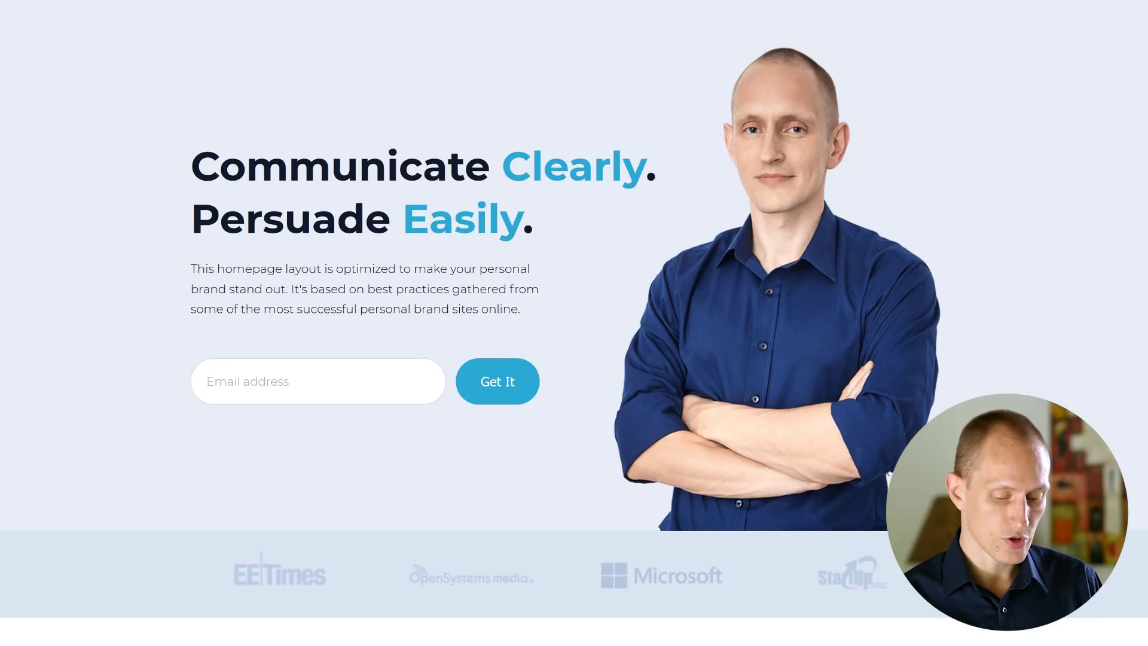
pyautogui.scroll(1, 574, 323)
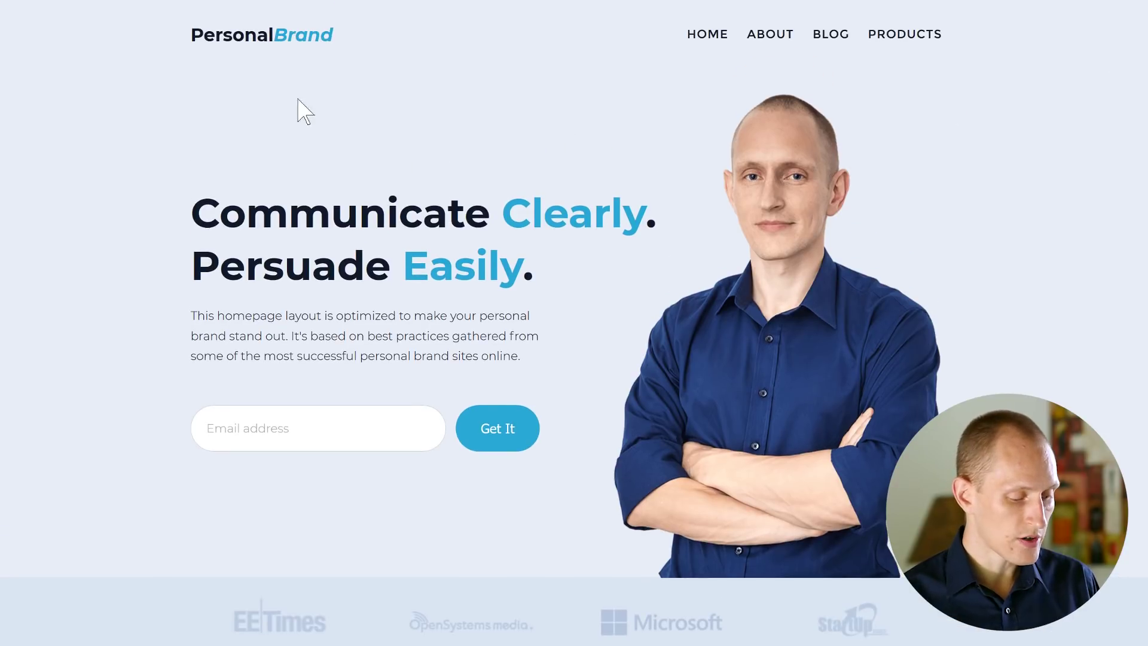
pyautogui.moveTo(191, 36); pyautogui.dragTo(343, 47)
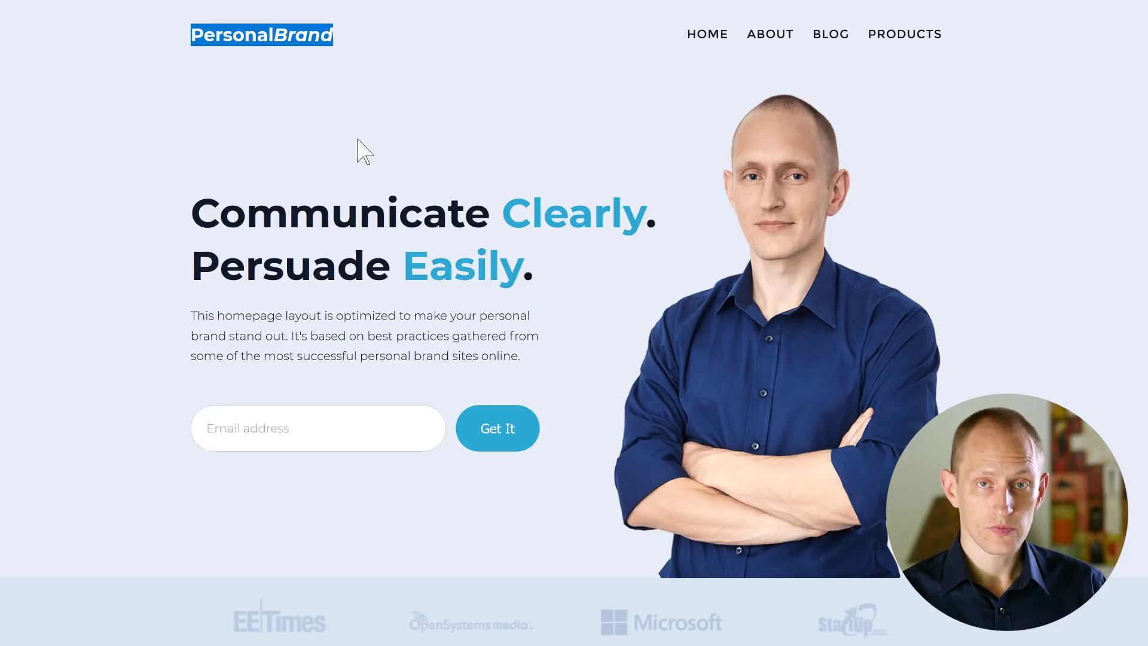
pyautogui.click(376, 157)
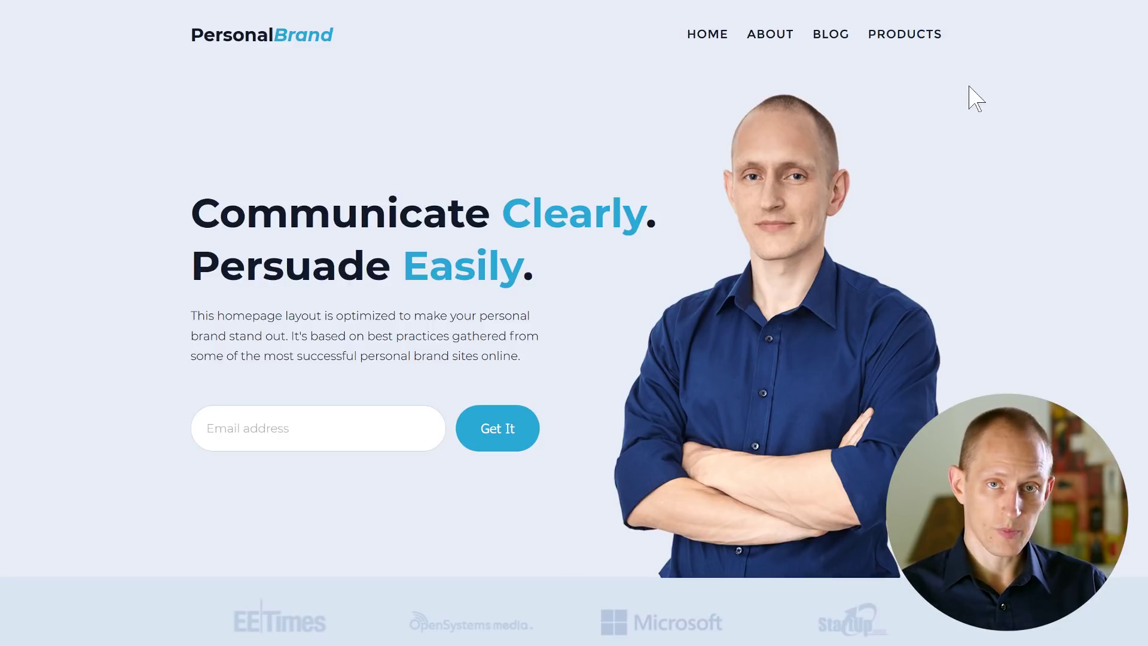
pyautogui.scroll(-2, 963, 228)
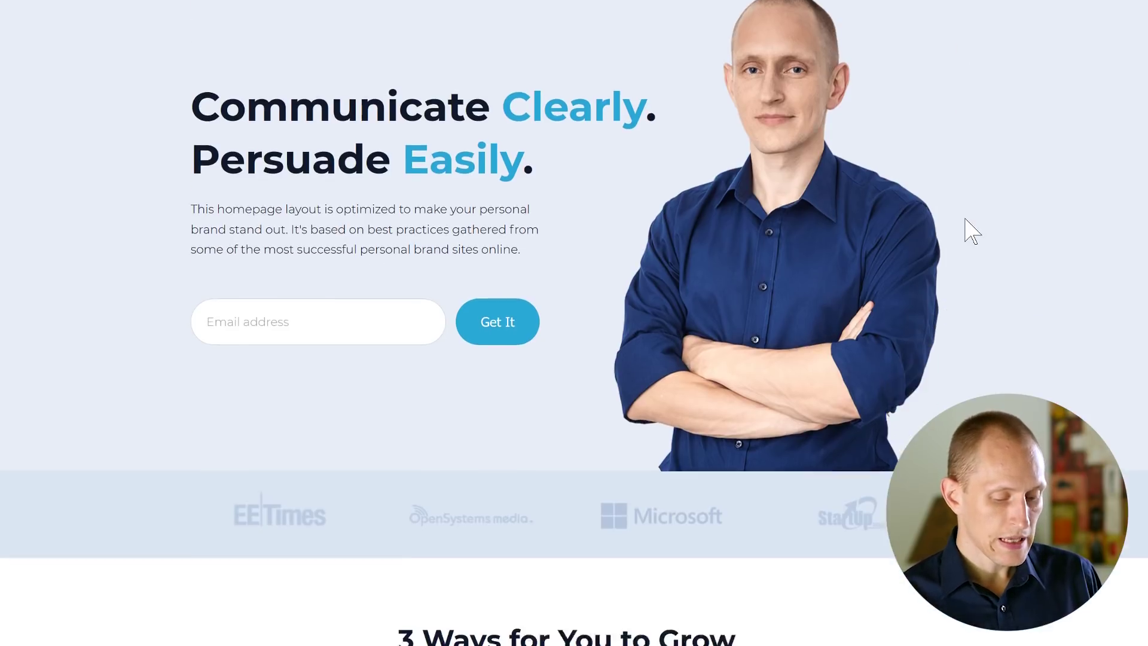
pyautogui.scroll(2, 961, 238)
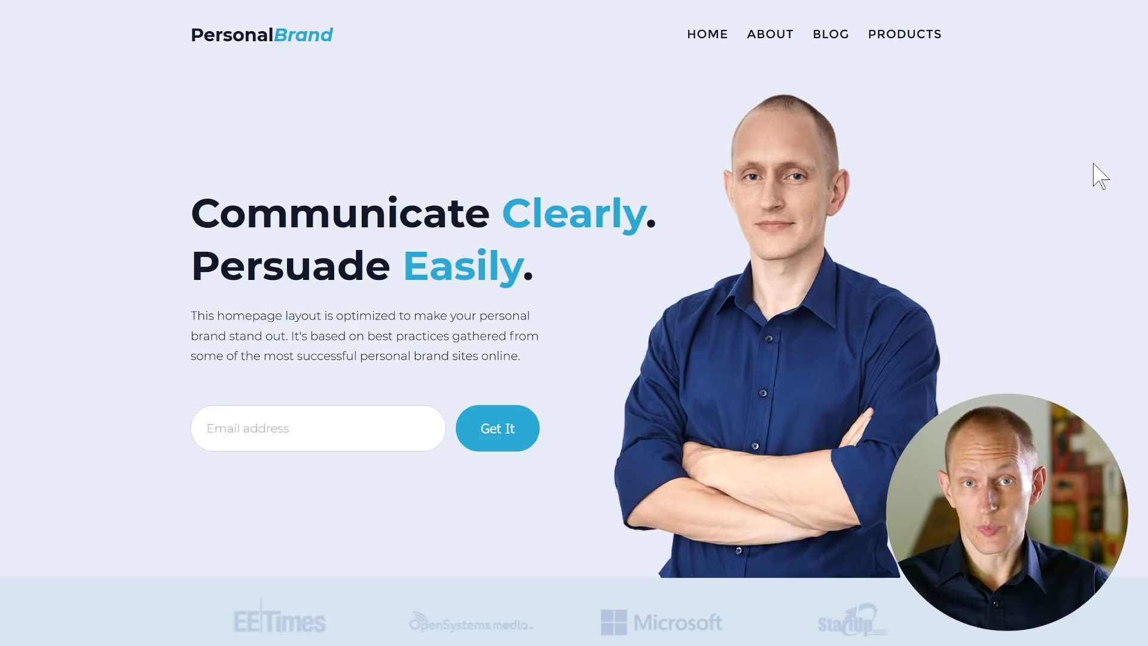
pyautogui.scroll(-1, 314, 216)
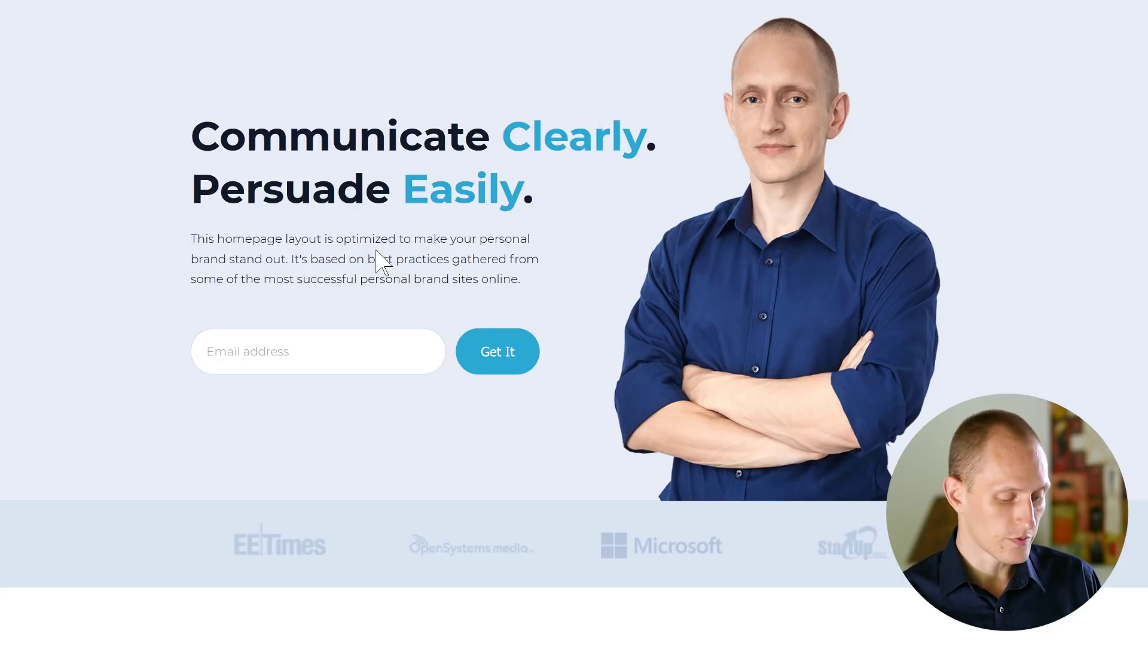
pyautogui.scroll(-4, 976, 233)
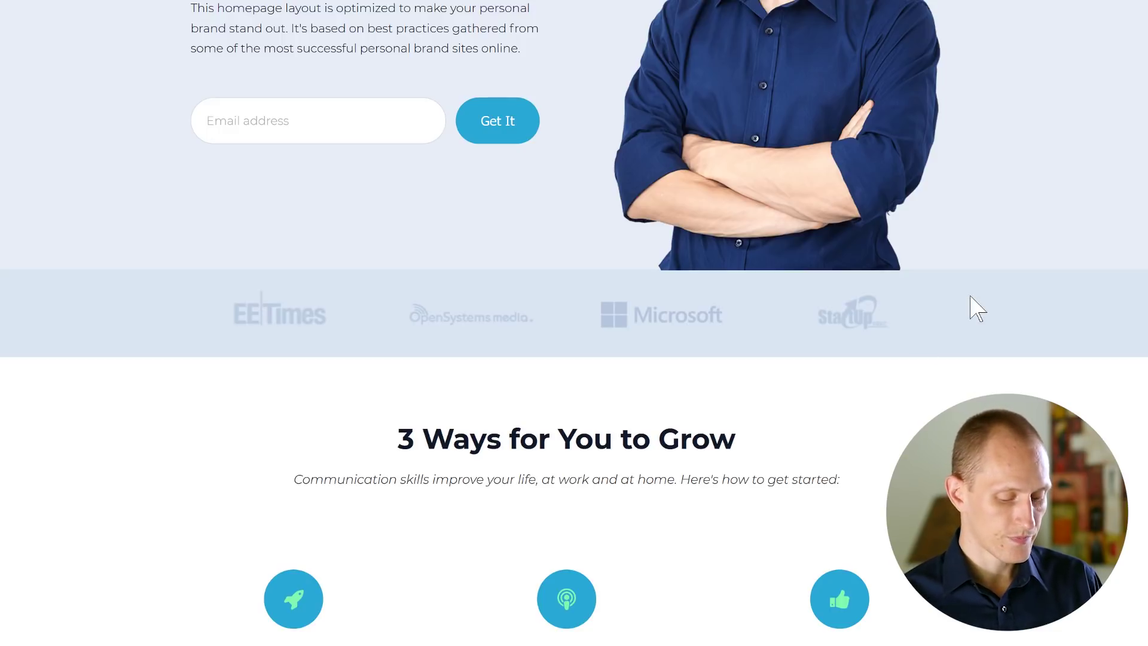
pyautogui.scroll(-5, 973, 308)
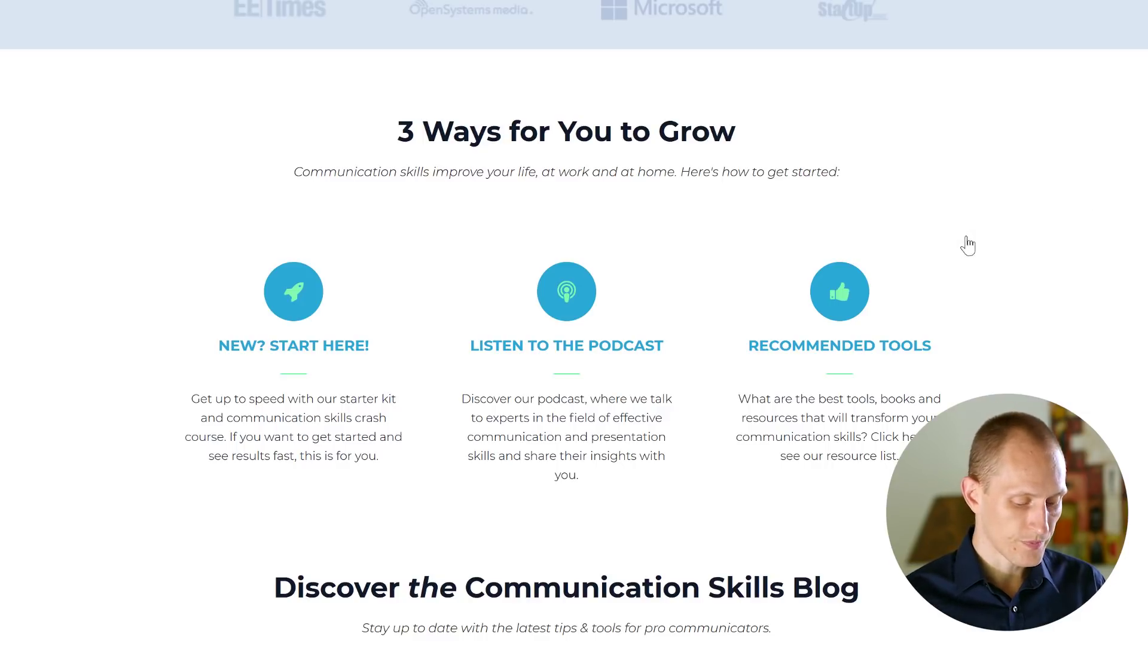
# Step: Scroll through the Personal Brand page preview down to the subscriber sign-up section
pyautogui.scroll(-7, 968, 244)
pyautogui.scroll(-3, 889, 214)
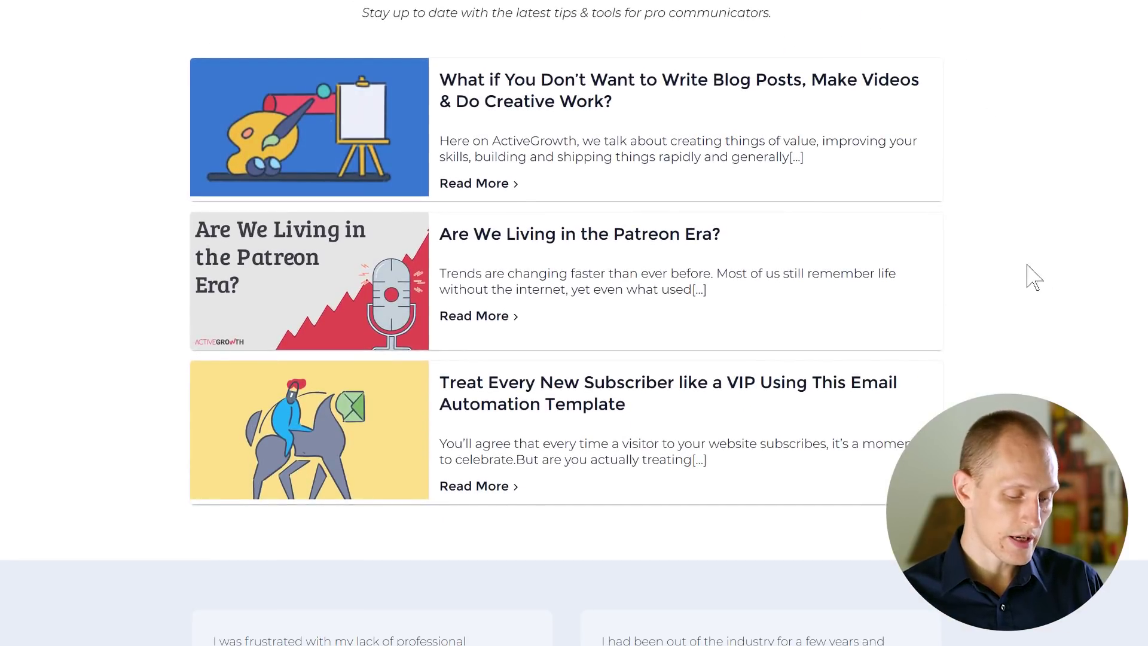
pyautogui.scroll(1, 1004, 214)
pyautogui.scroll(-1, 1010, 214)
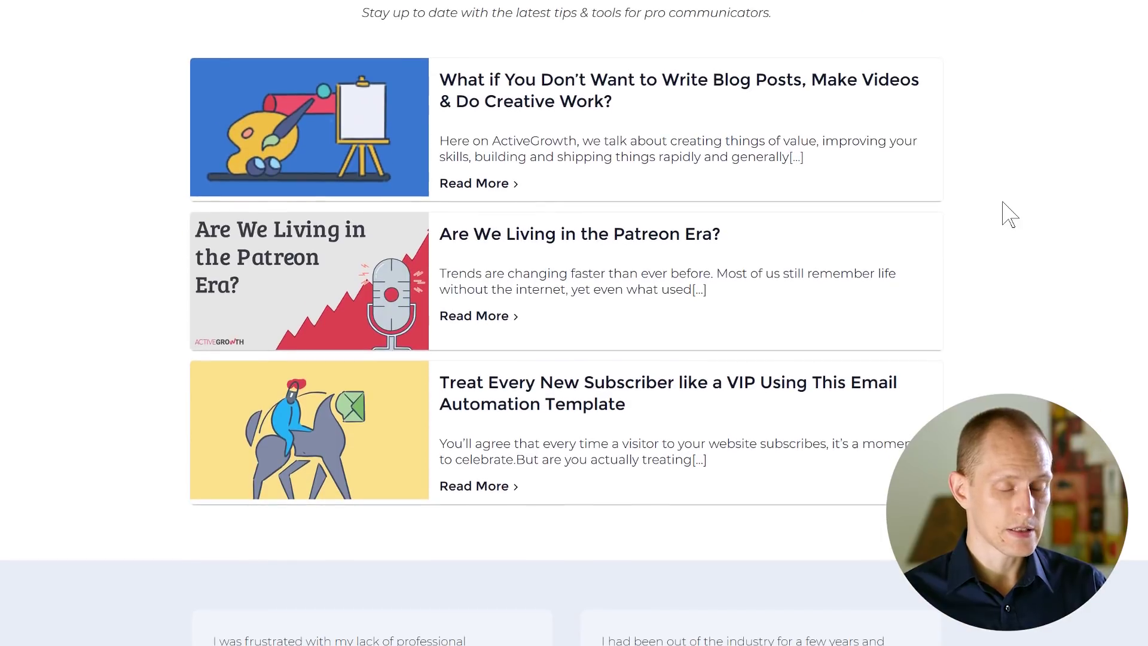
pyautogui.scroll(1, 1010, 214)
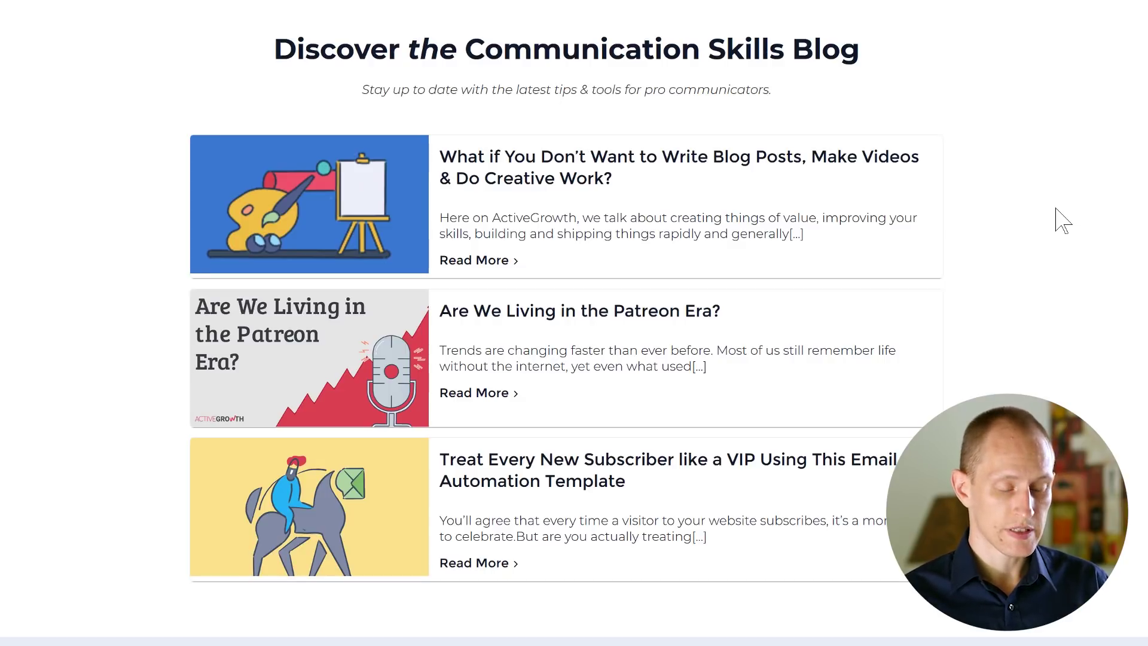
pyautogui.scroll(-8, 1058, 222)
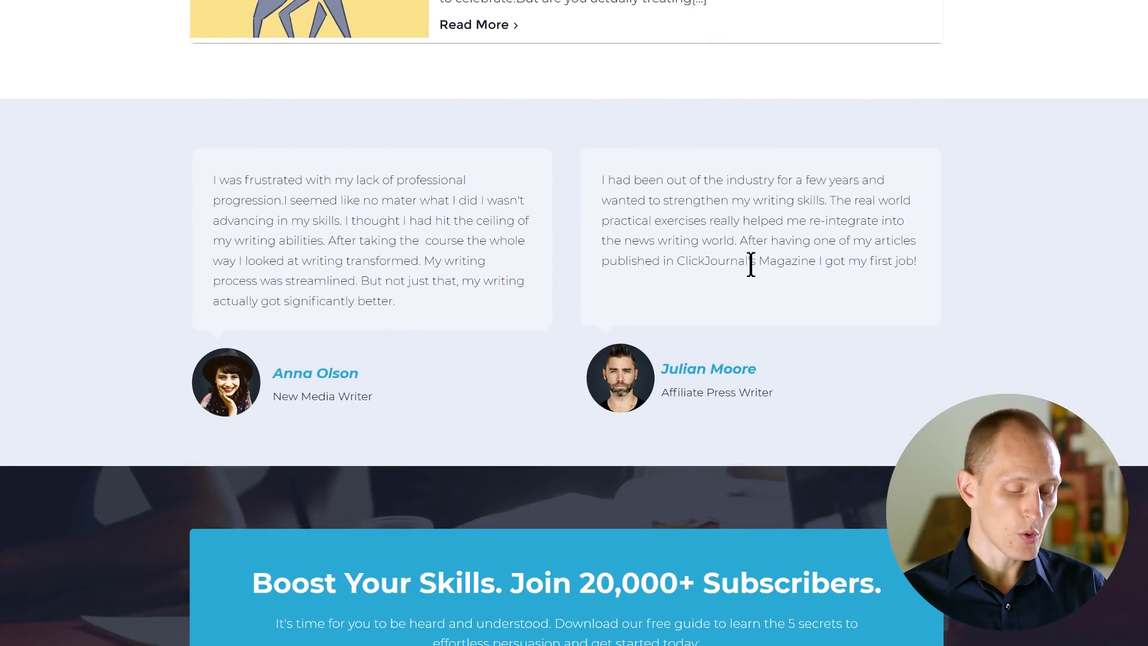
pyautogui.scroll(-4, 750, 263)
# Step: Highlight and then clear text in the subscribe heading, and scroll back up the page
pyautogui.moveTo(572, 352); pyautogui.dragTo(719, 353)
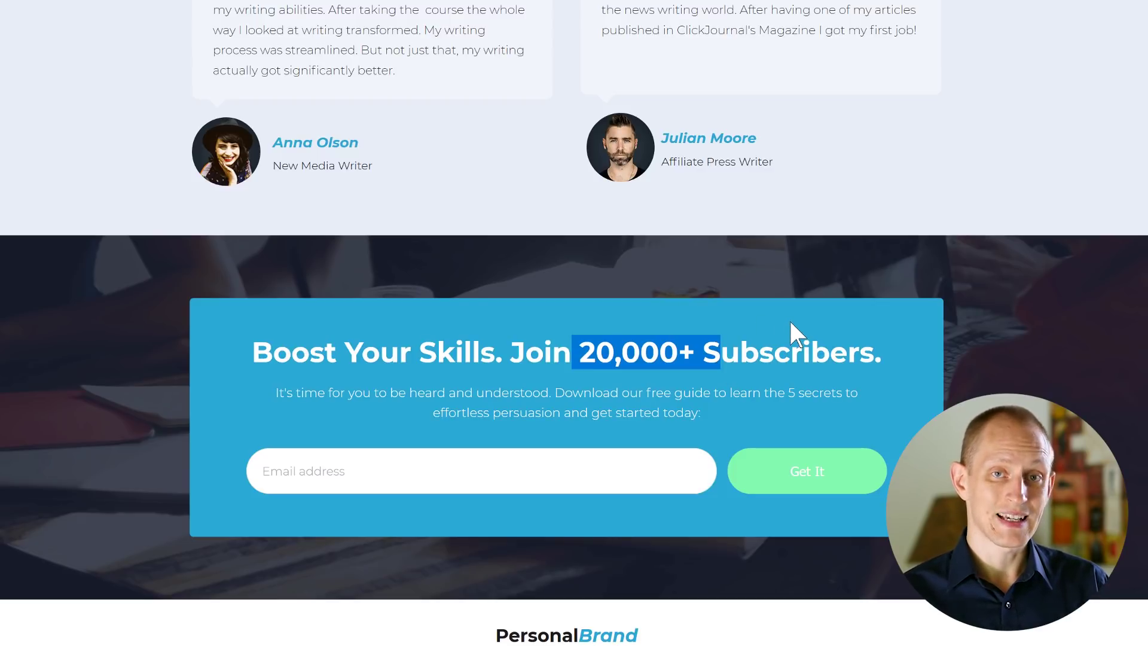
pyautogui.scroll(-1, 779, 325)
pyautogui.click(531, 430)
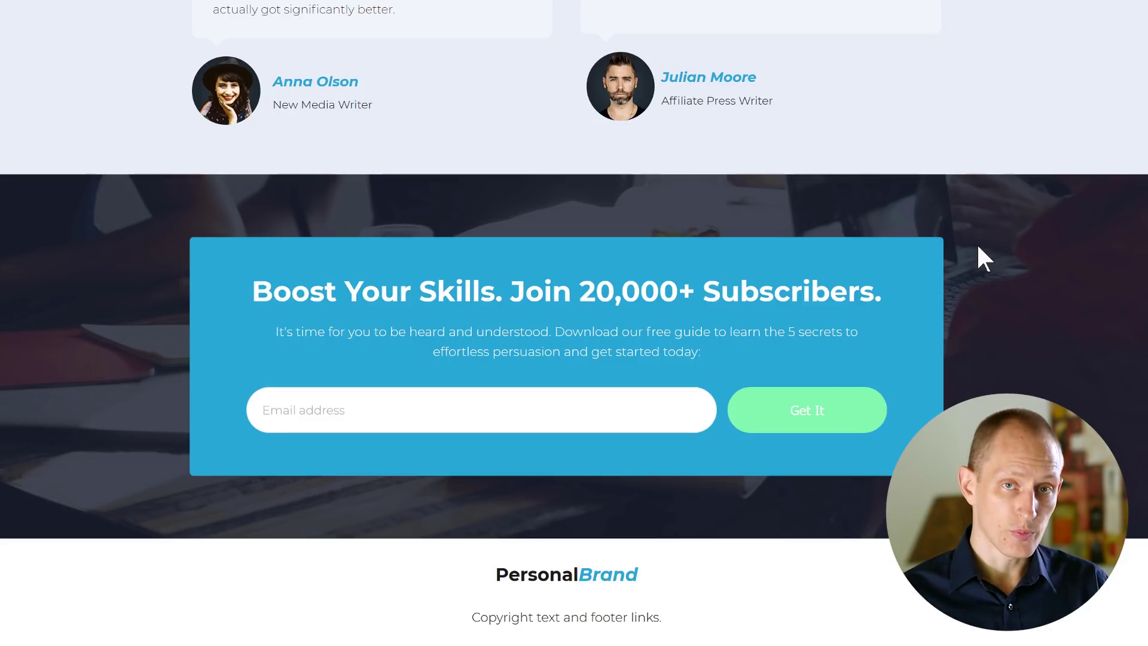
pyautogui.scroll(15, 977, 251)
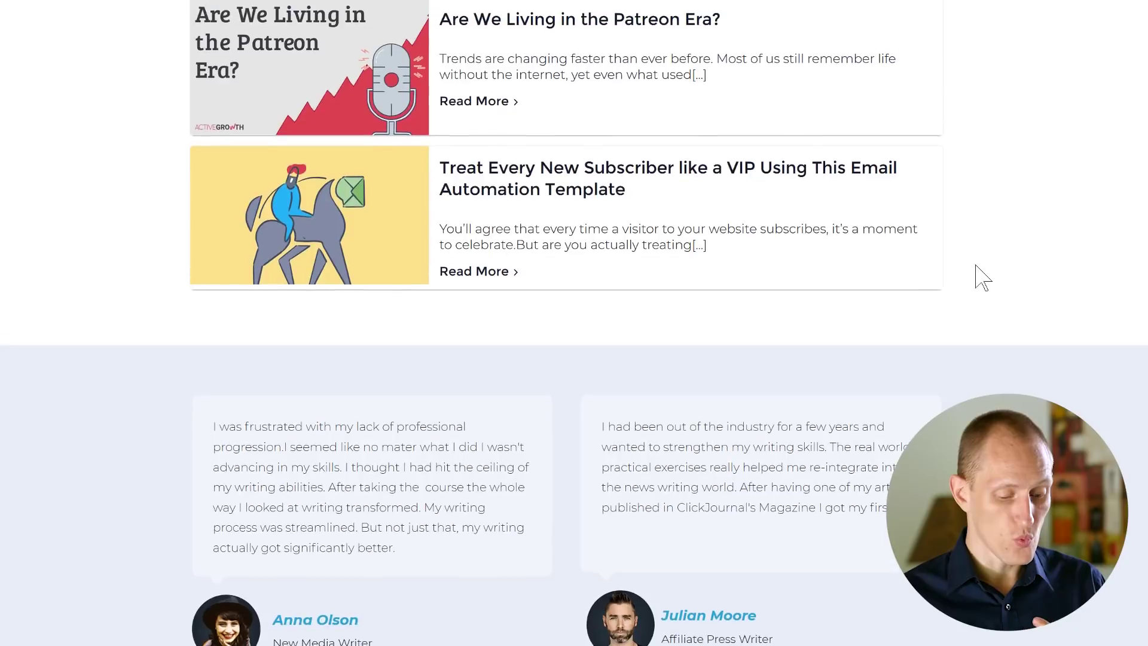
pyautogui.scroll(10, 982, 277)
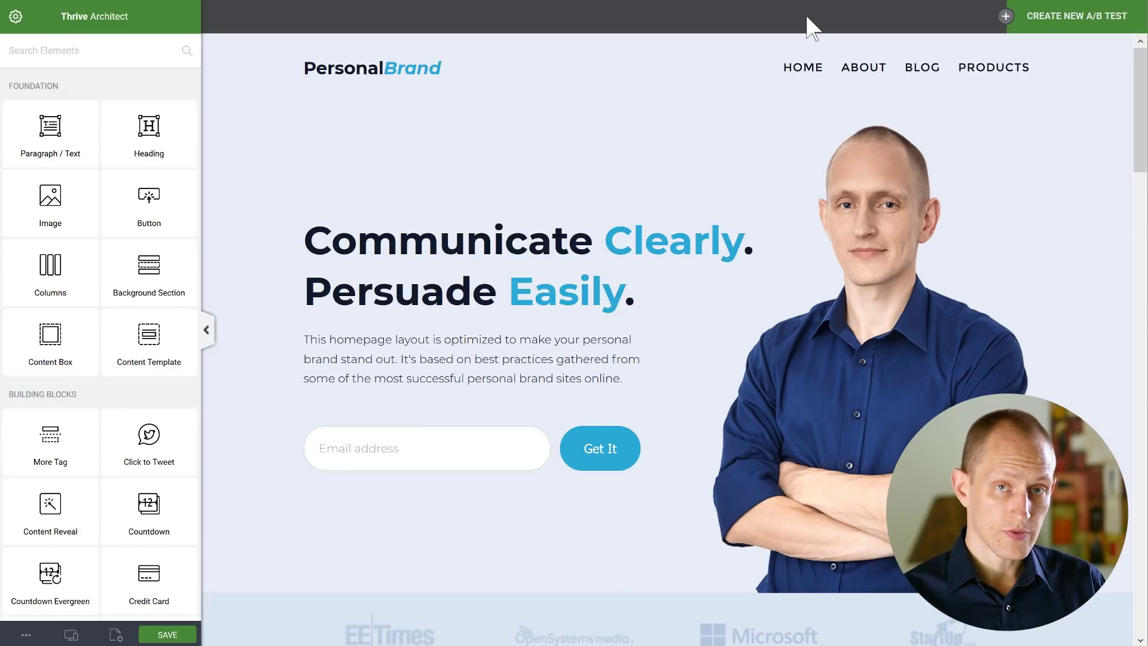
# Step: Confirm Homepage History – Personal Branding is the current Bonus landing page template, then close the chooser
pyautogui.click(121, 637)
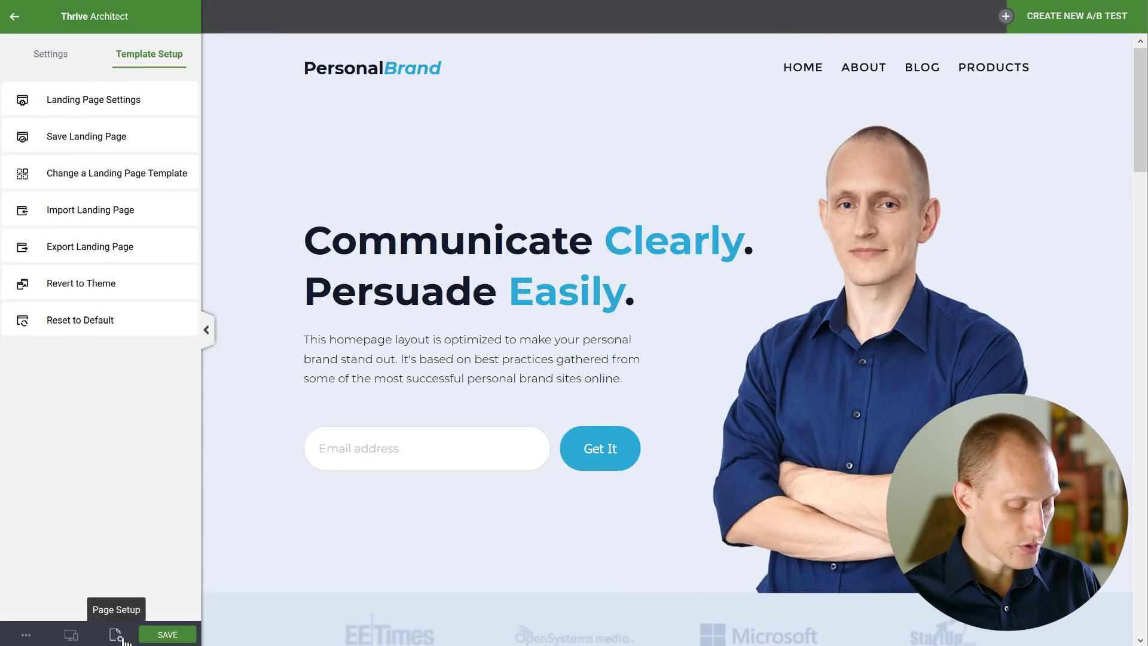
pyautogui.click(150, 182)
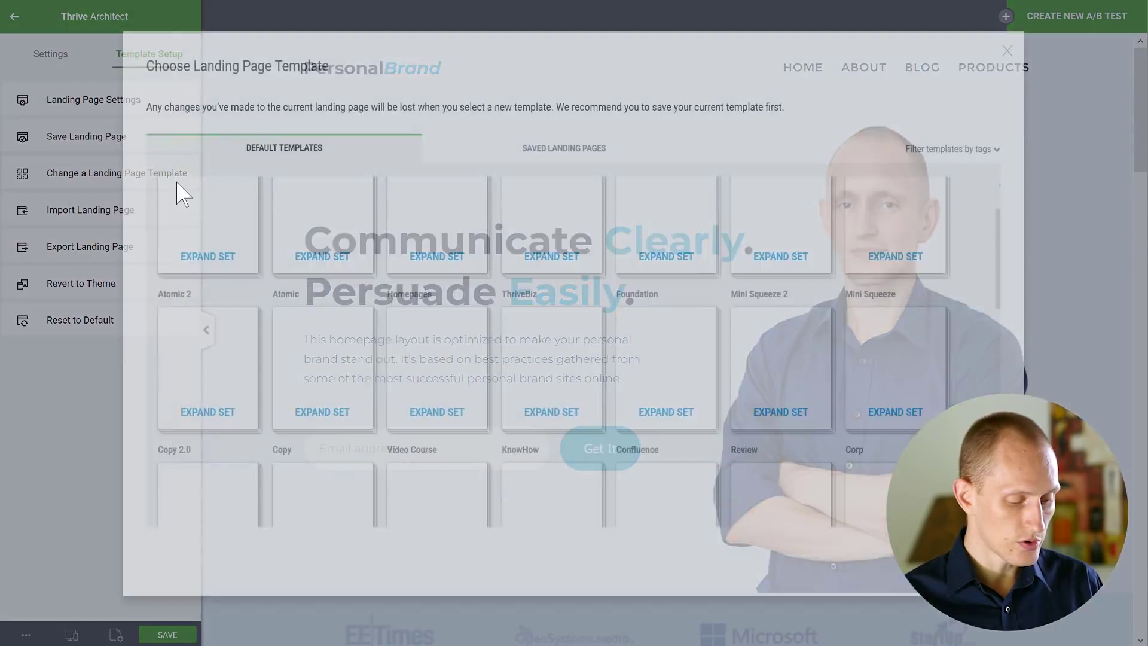
pyautogui.scroll(-8, 952, 272)
pyautogui.scroll(-4, 952, 272)
pyautogui.click(359, 403)
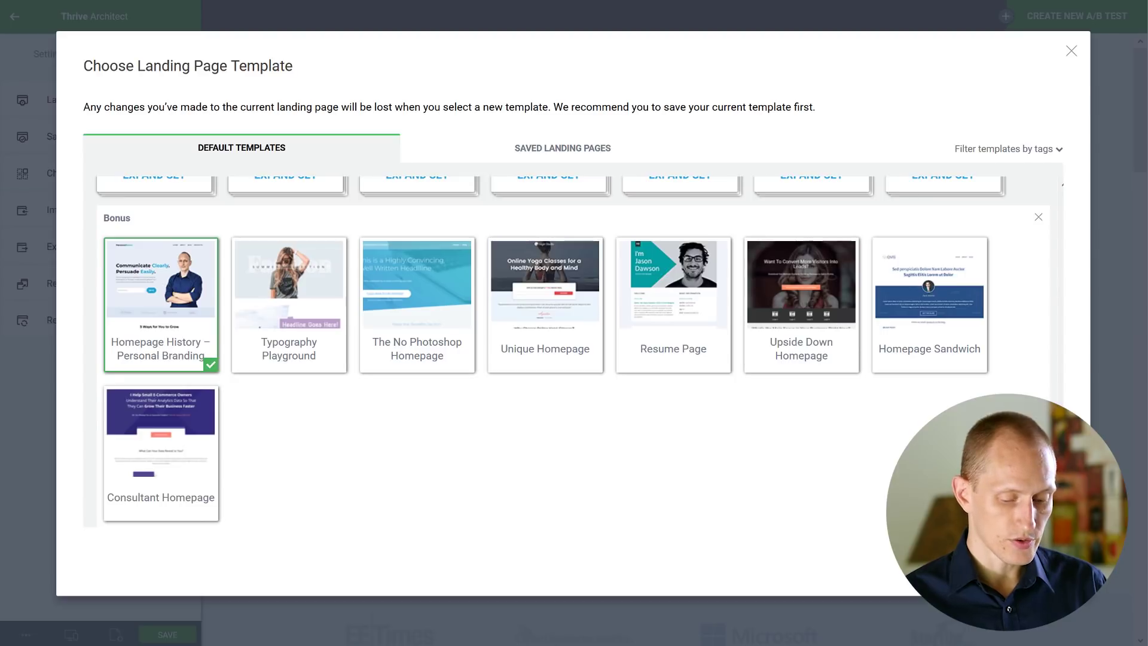
pyautogui.click(1070, 53)
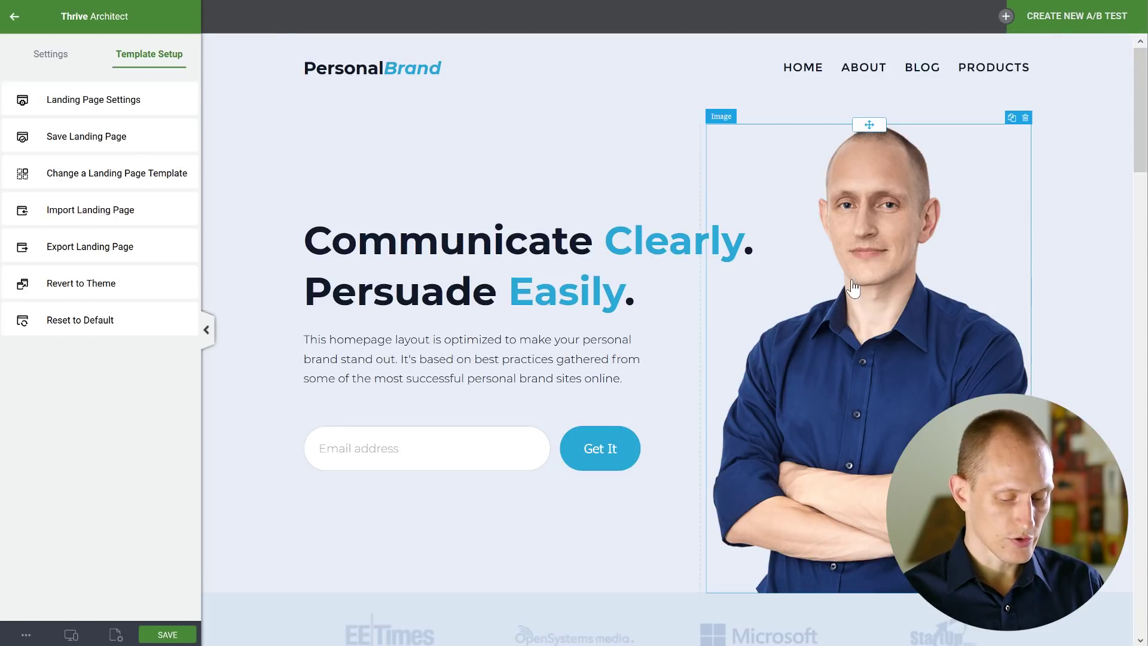
pyautogui.click(879, 291)
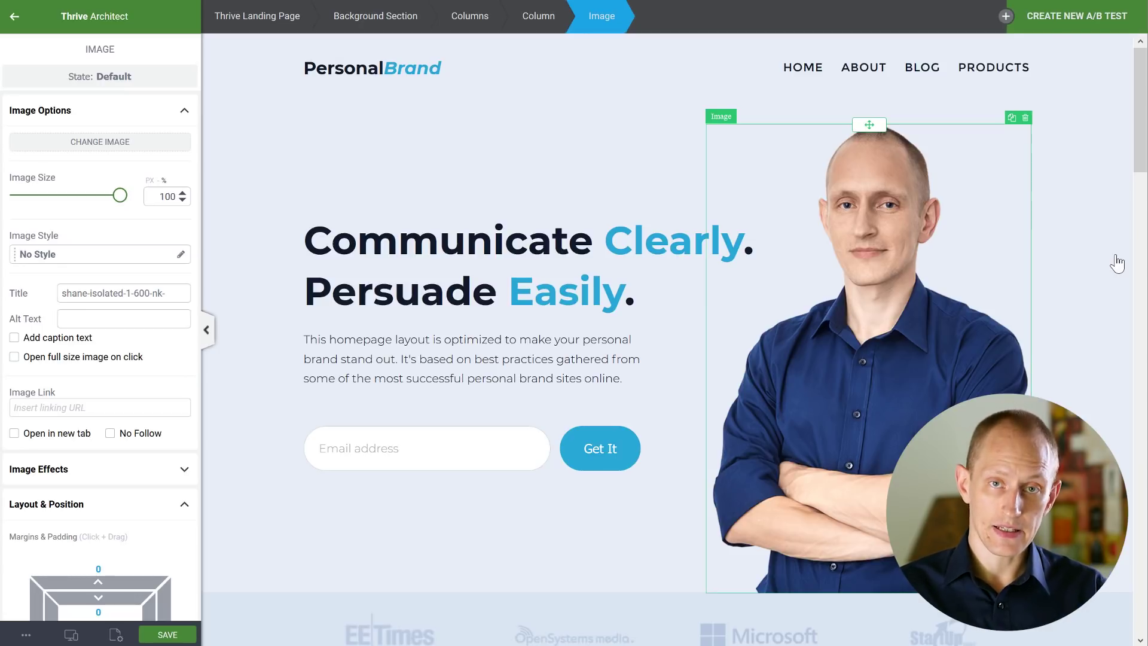
pyautogui.rightClick(1014, 254)
pyautogui.click(243, 205)
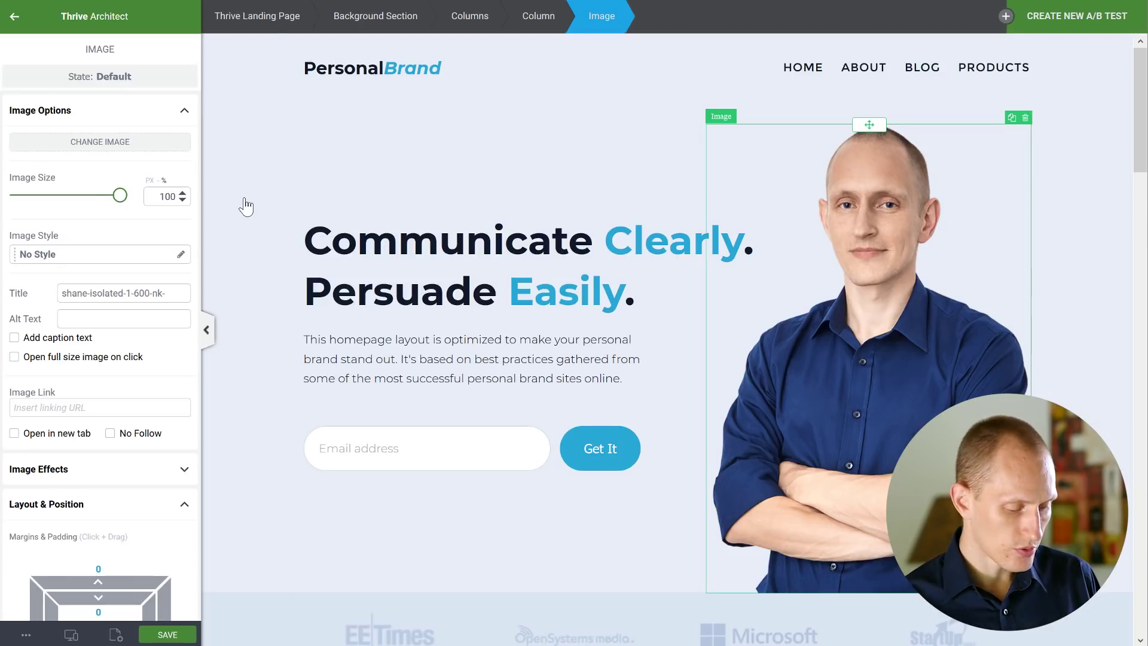
pyautogui.click(220, 353)
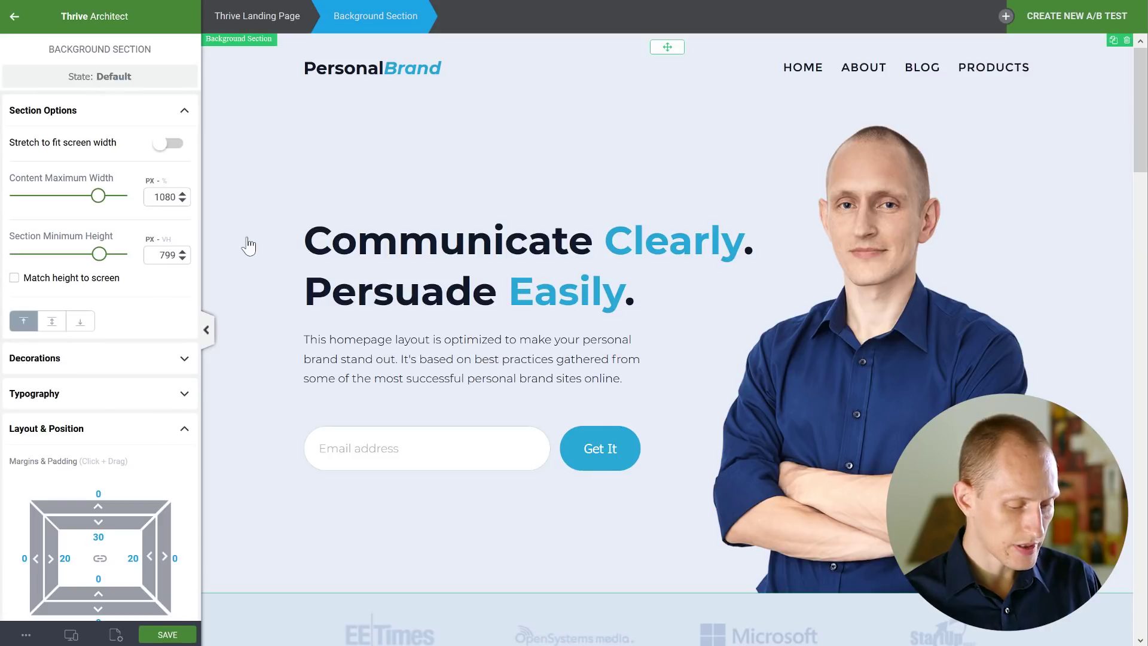
pyautogui.scroll(-1, 95, 408)
pyautogui.scroll(-6, 96, 408)
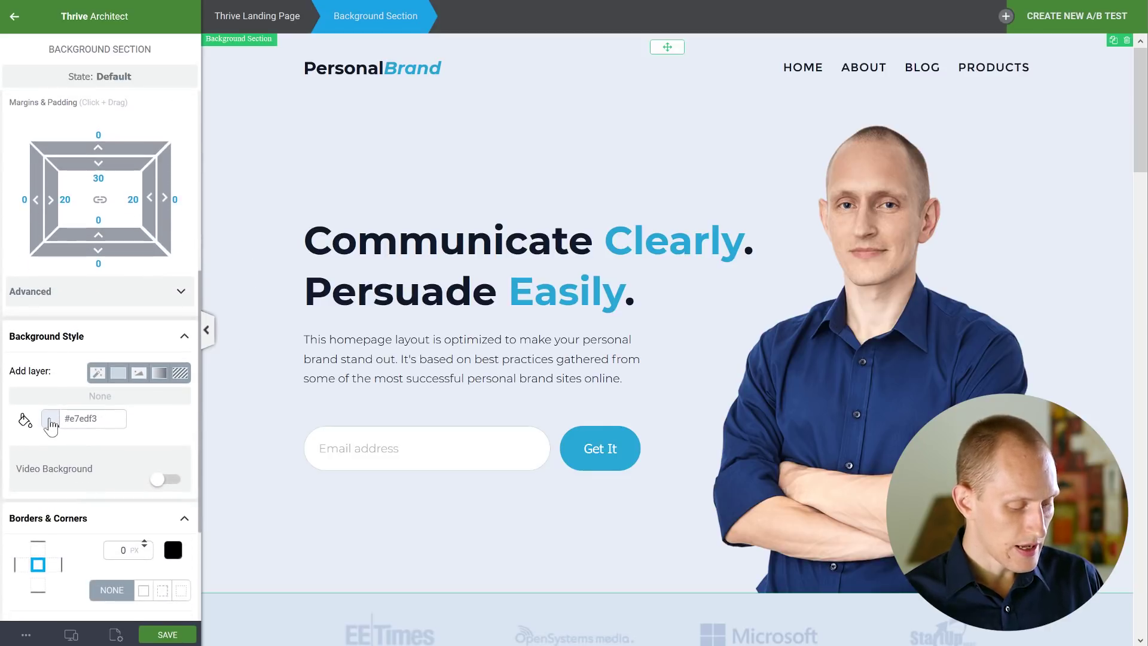
pyautogui.click(51, 418)
pyautogui.click(25, 306)
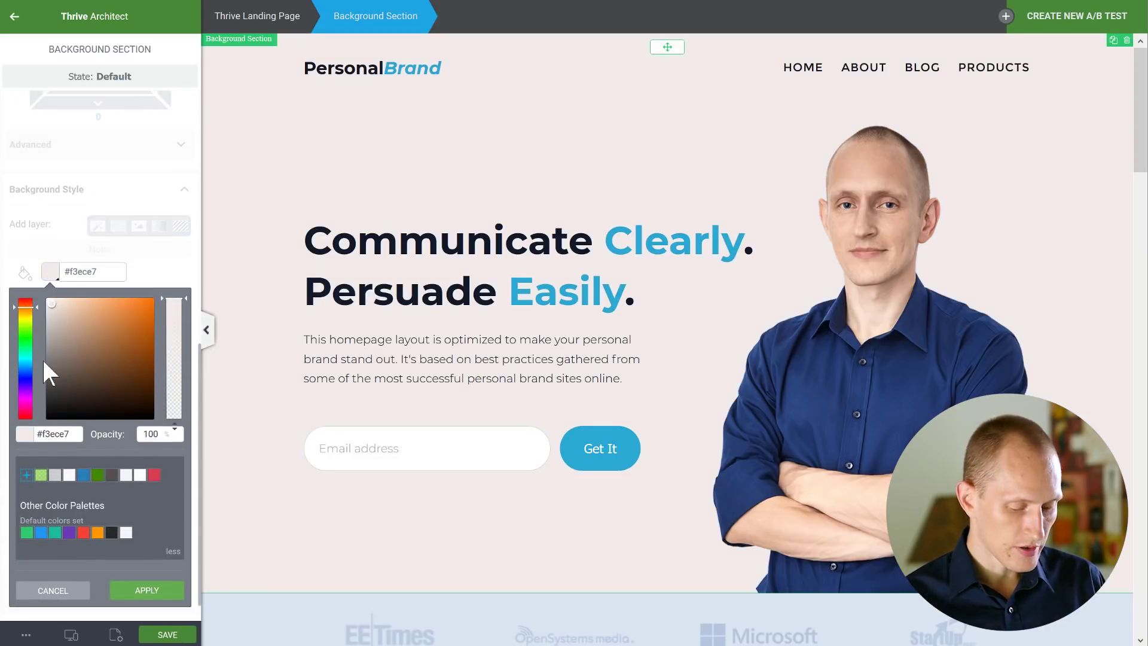
pyautogui.click(127, 311)
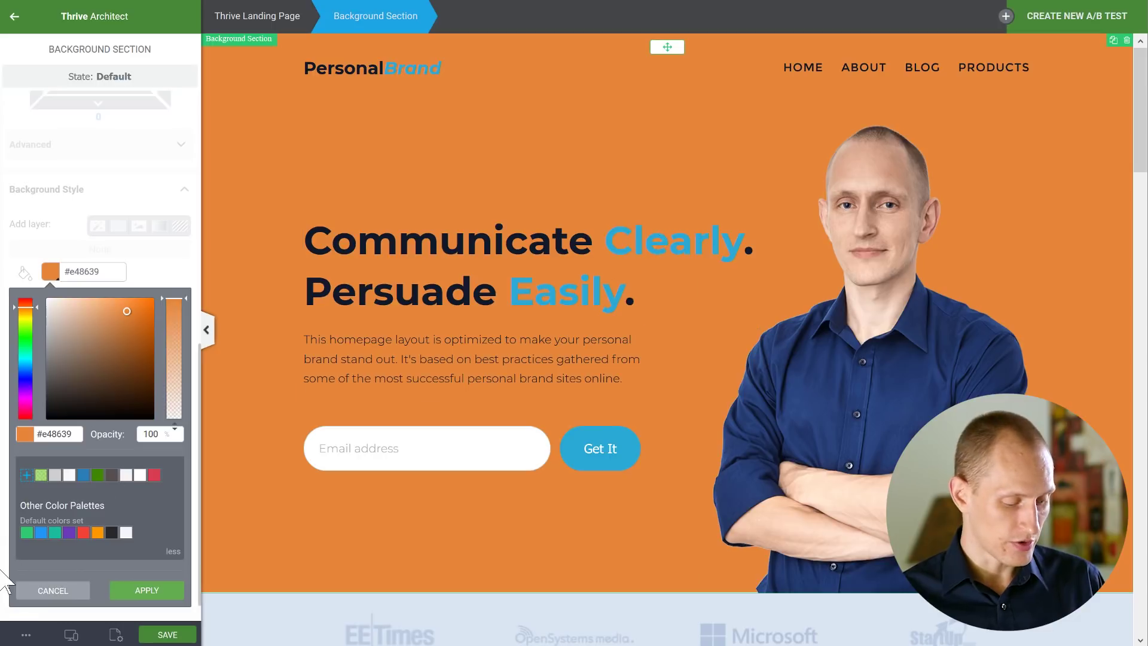
pyautogui.click(30, 593)
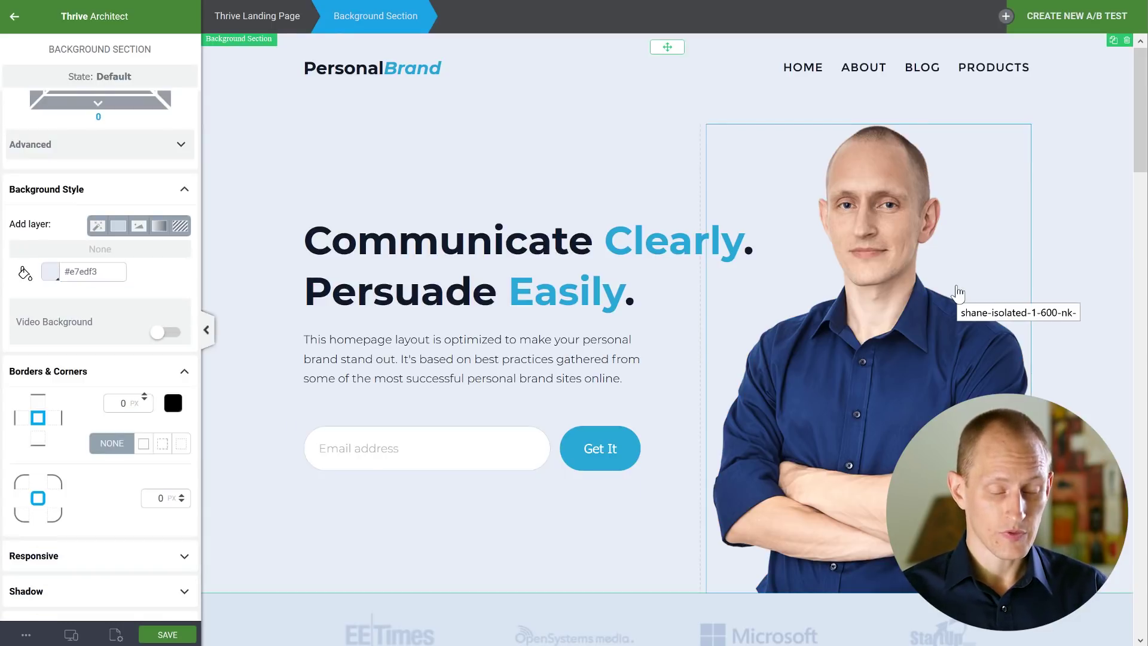
# Step: Replace the hero portrait with the leather-jacket photo from the media library
pyautogui.click(904, 377)
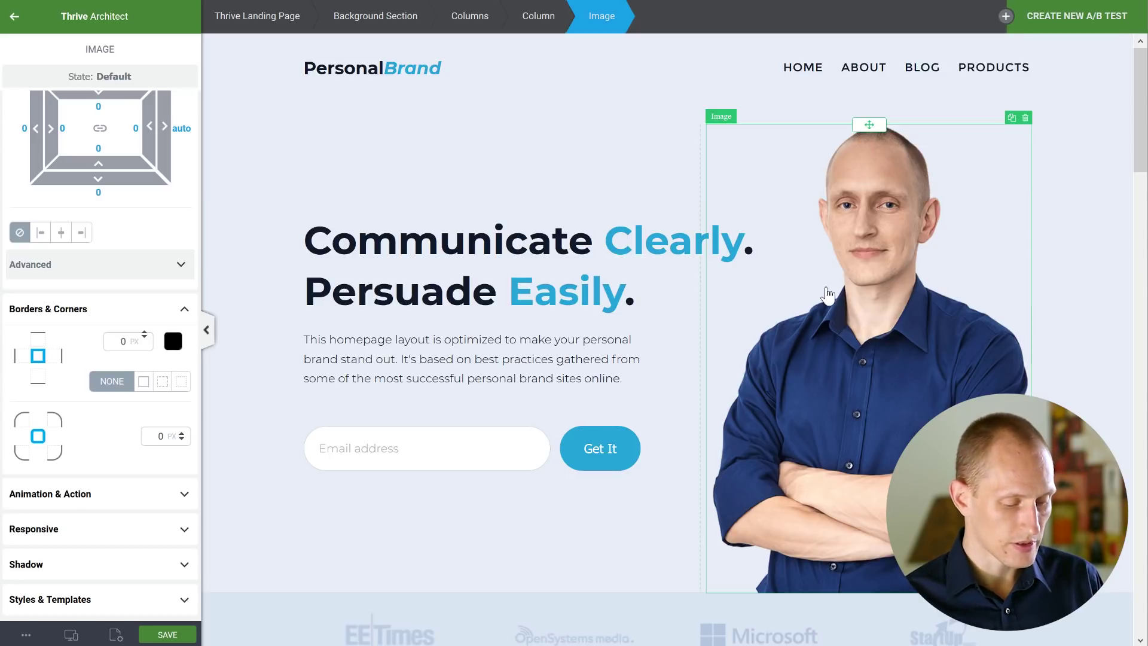
pyautogui.scroll(1, 112, 234)
pyautogui.scroll(5, 112, 234)
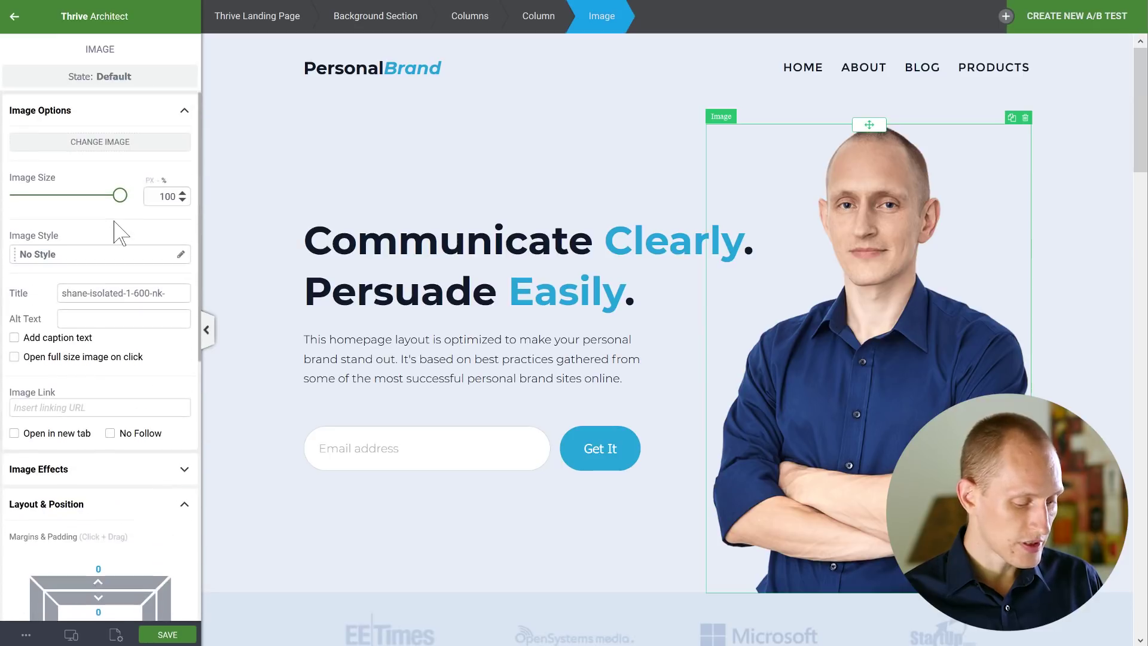
pyautogui.click(95, 143)
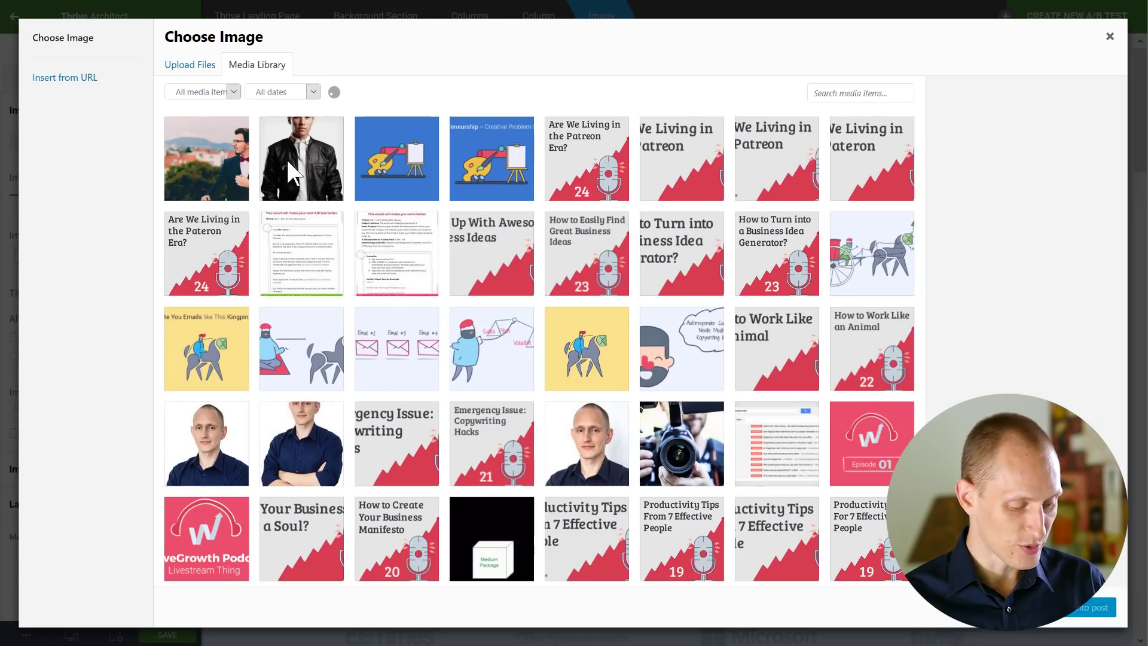
pyautogui.click(287, 159)
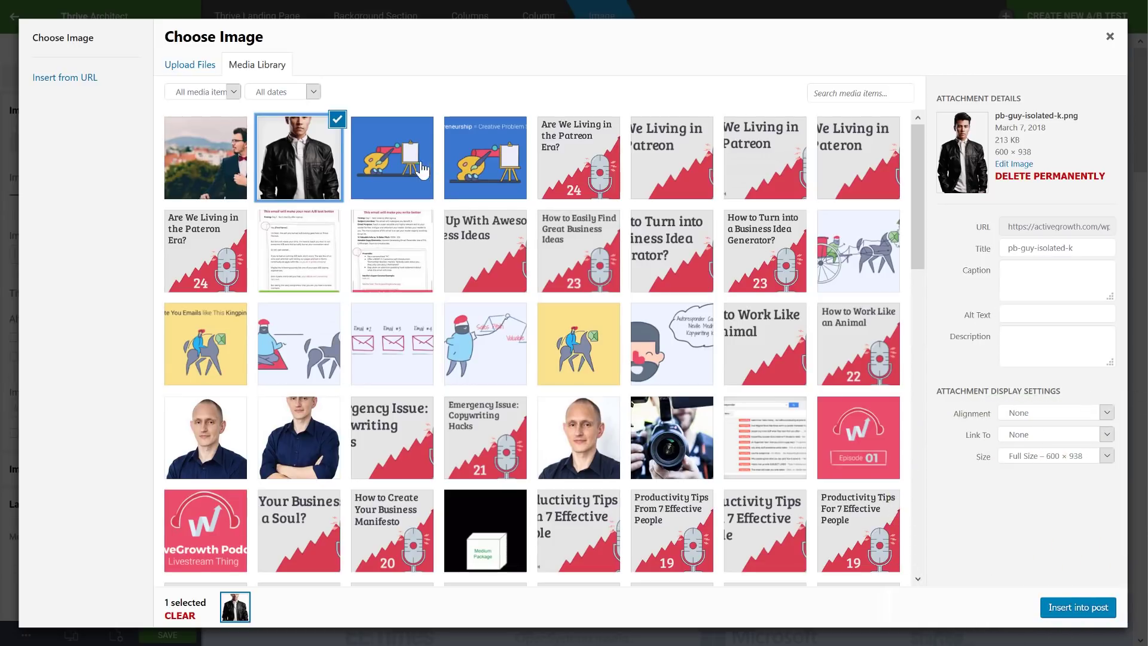
pyautogui.click(1062, 613)
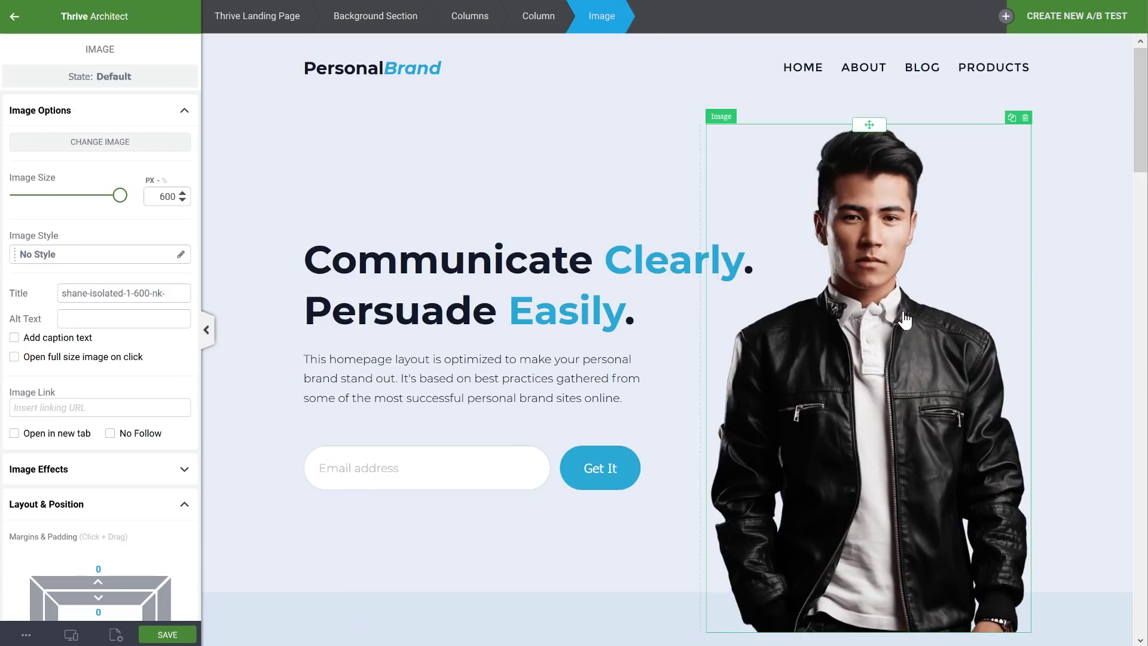
# Step: Shrink the new photo to 442 px wide and dismiss the unsaved-work reminder
pyautogui.scroll(-2, 914, 298)
pyautogui.scroll(1, 906, 321)
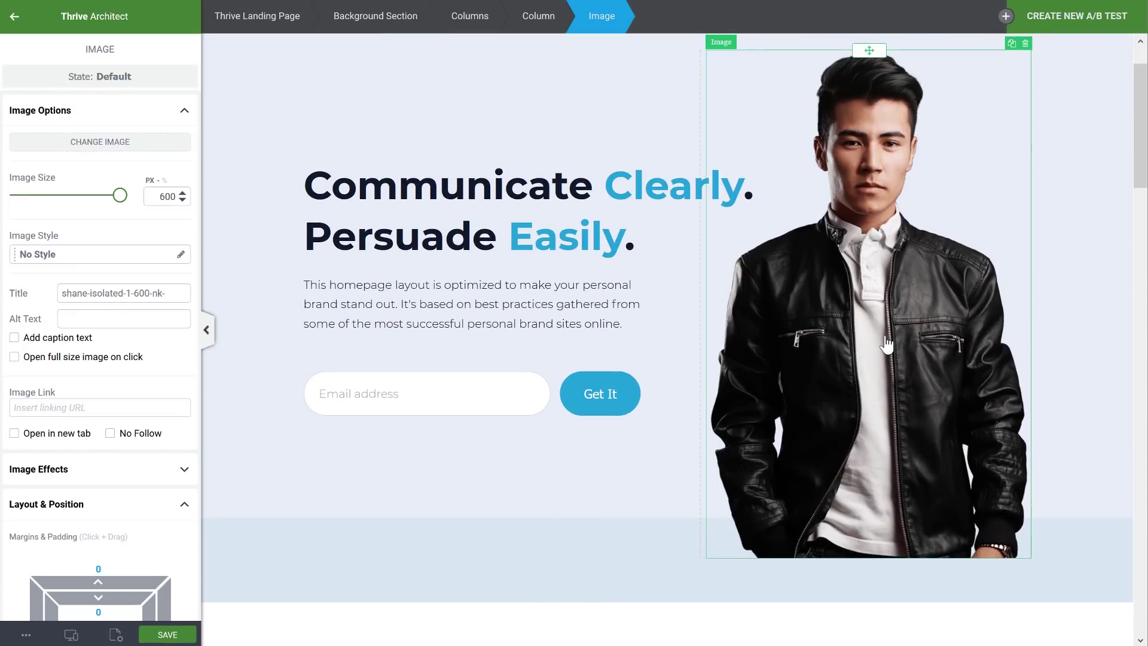
pyautogui.moveTo(120, 196)
pyautogui.mouseDown()
pyautogui.moveTo(106, 198)
pyautogui.moveTo(113, 206)
pyautogui.moveTo(111, 197)
pyautogui.mouseUp()
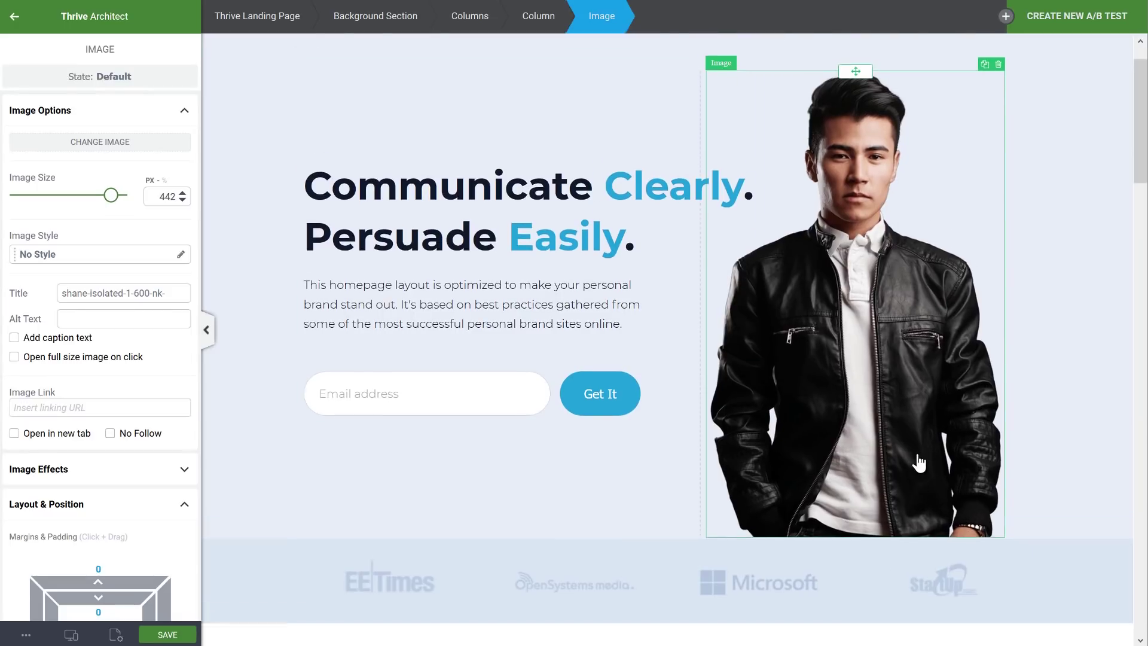
pyautogui.scroll(2, 1097, 346)
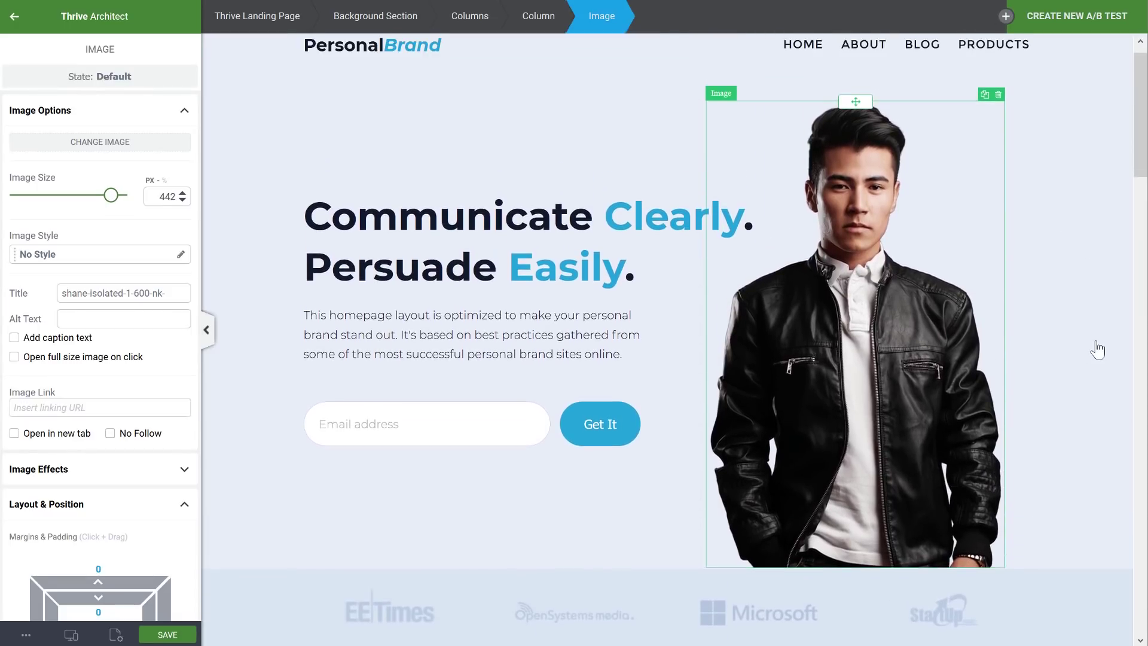
pyautogui.click(1095, 357)
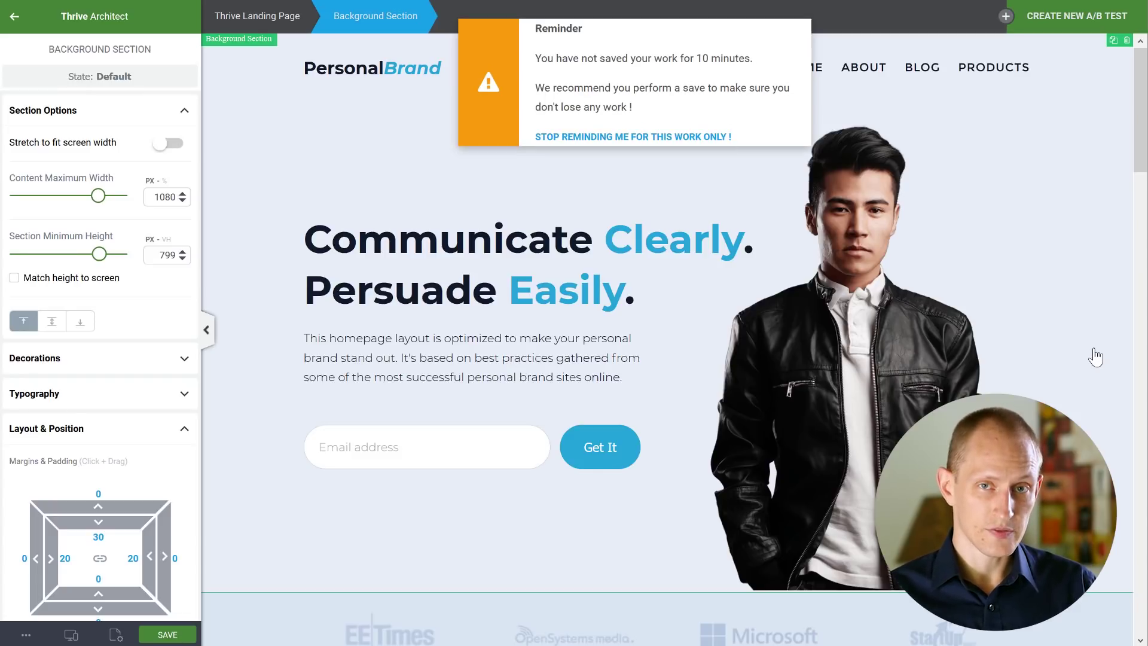
pyautogui.click(666, 136)
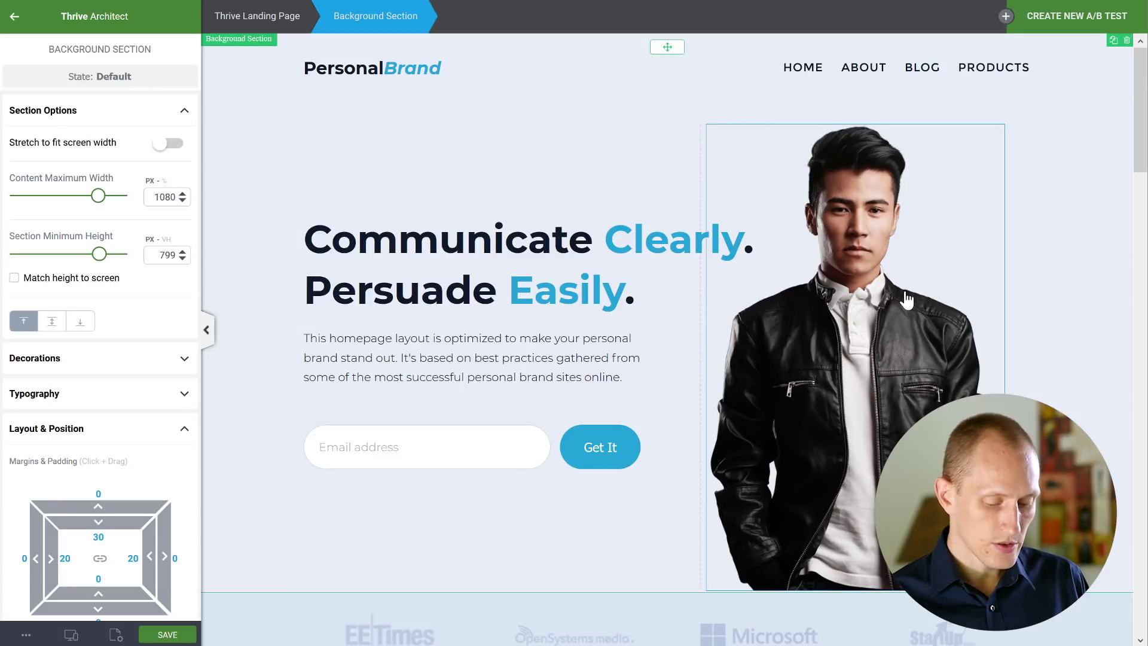
# Step: Delete the leather-jacket photo, try the alternate-hero-hhpb2 city photo instead, then delete that too
pyautogui.click(926, 311)
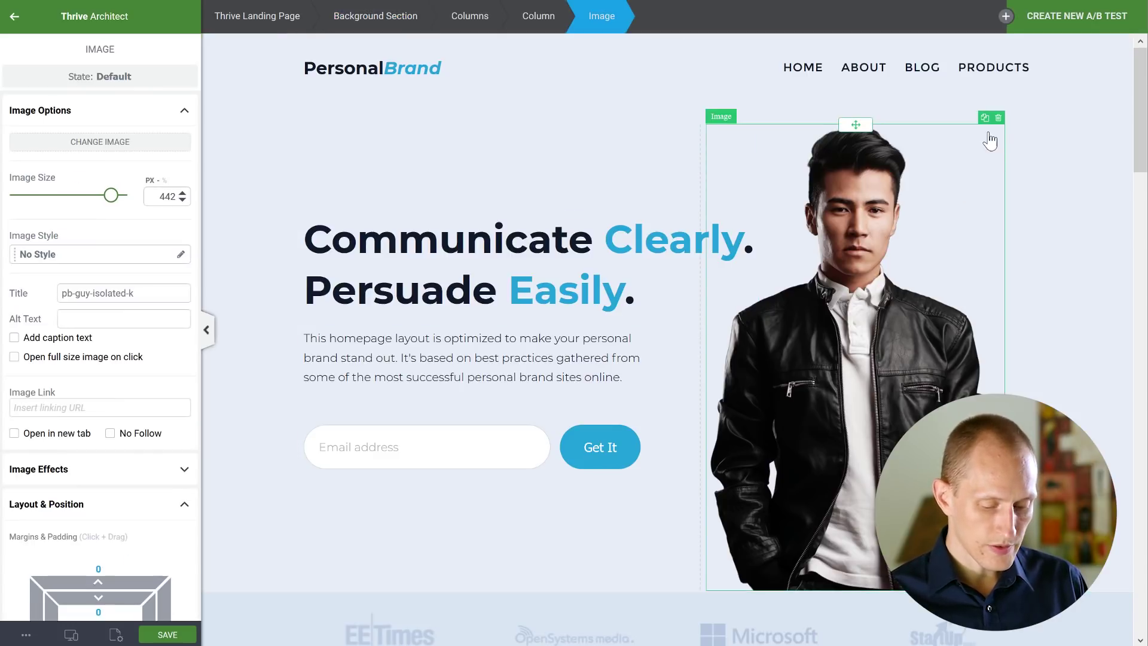
pyautogui.click(997, 122)
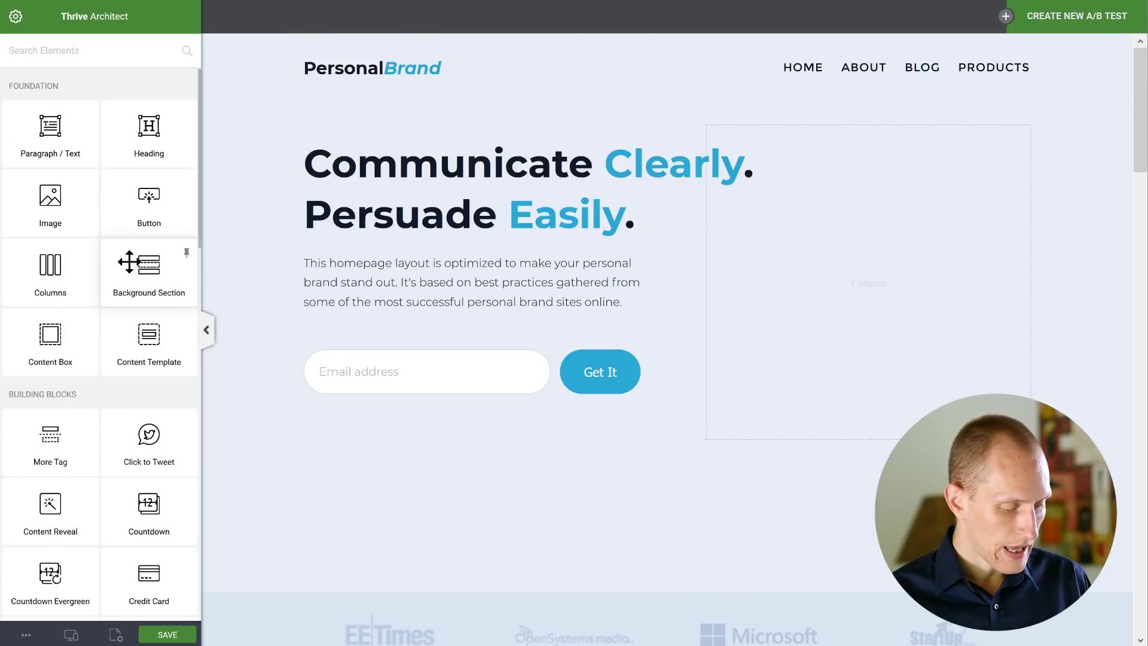
pyautogui.moveTo(49, 213); pyautogui.dragTo(938, 290)
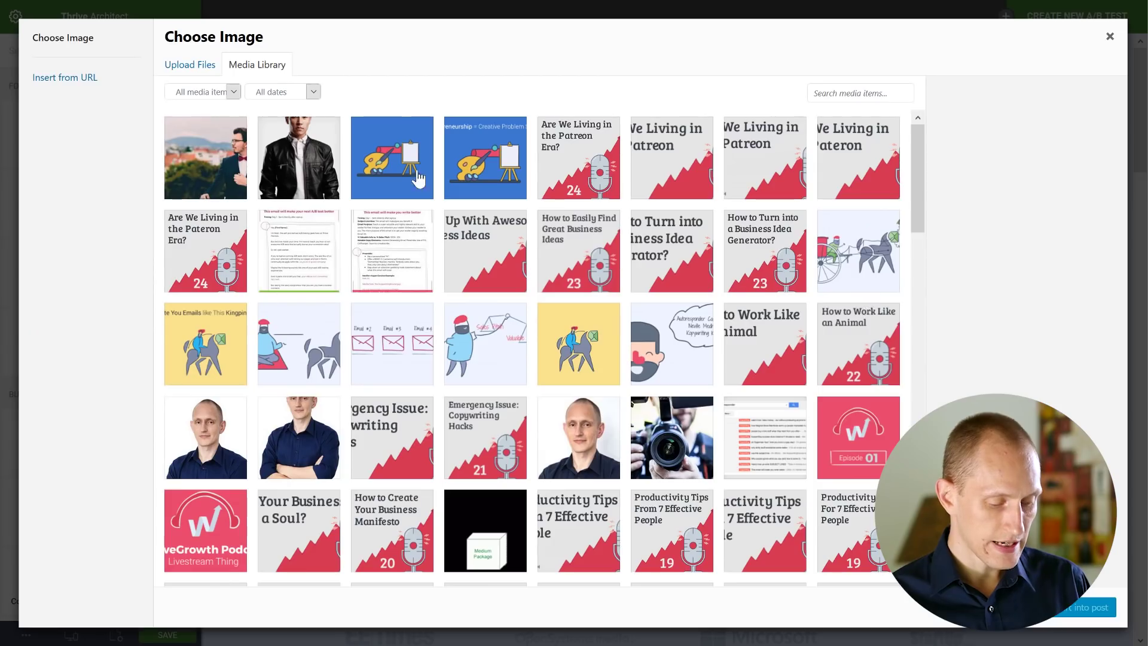
pyautogui.click(214, 170)
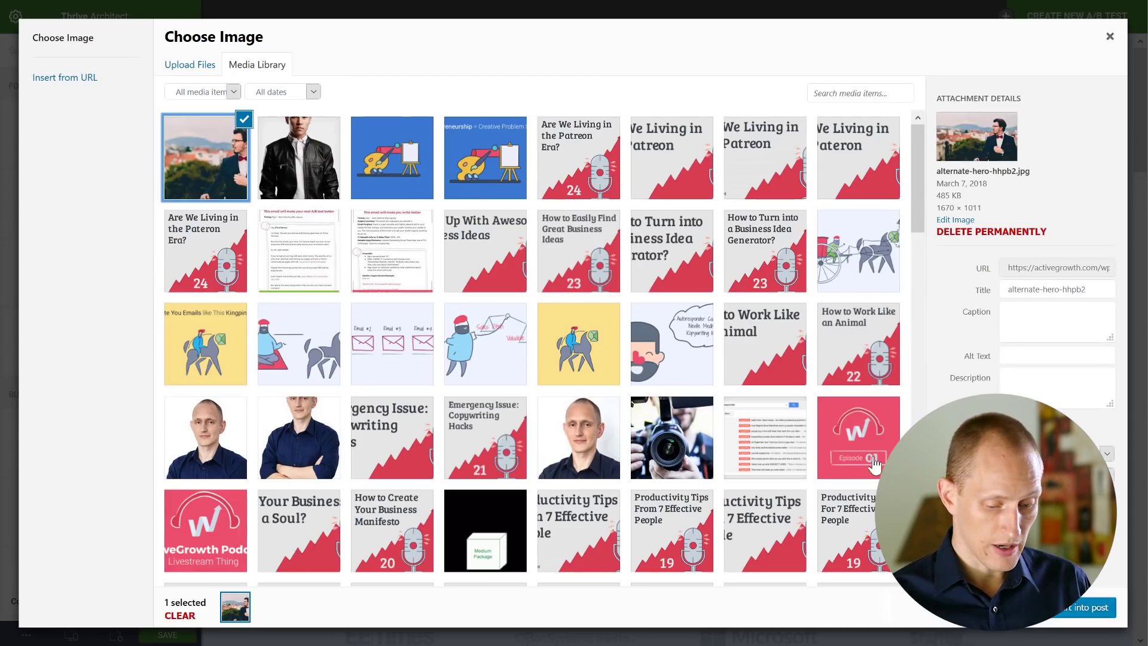
pyautogui.click(1088, 607)
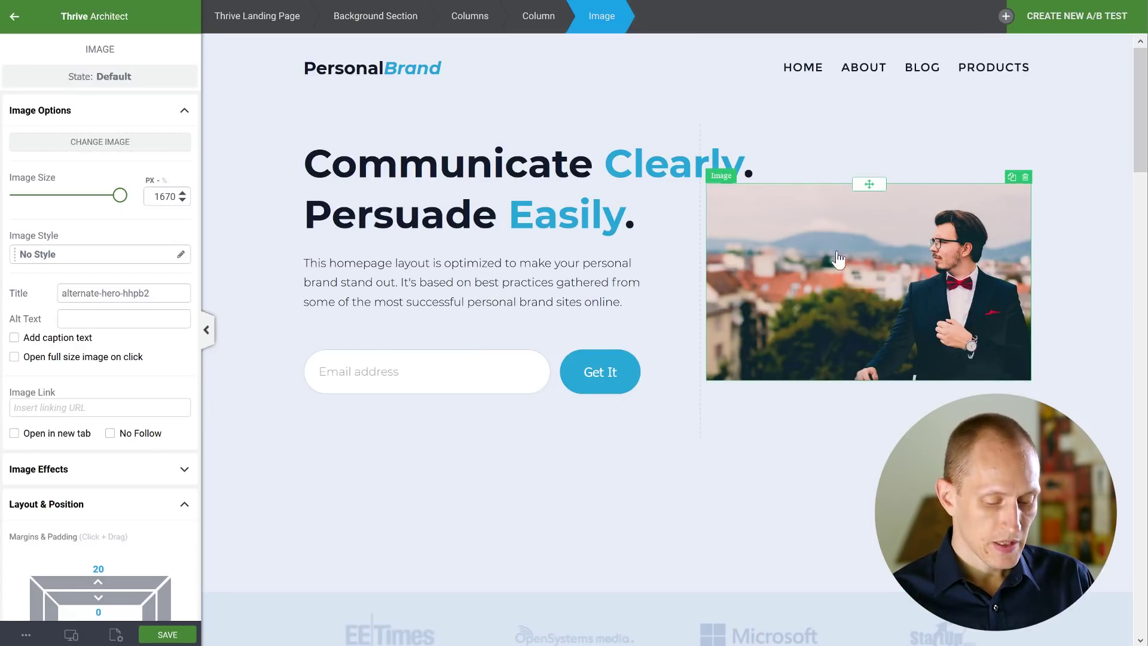
pyautogui.click(1026, 178)
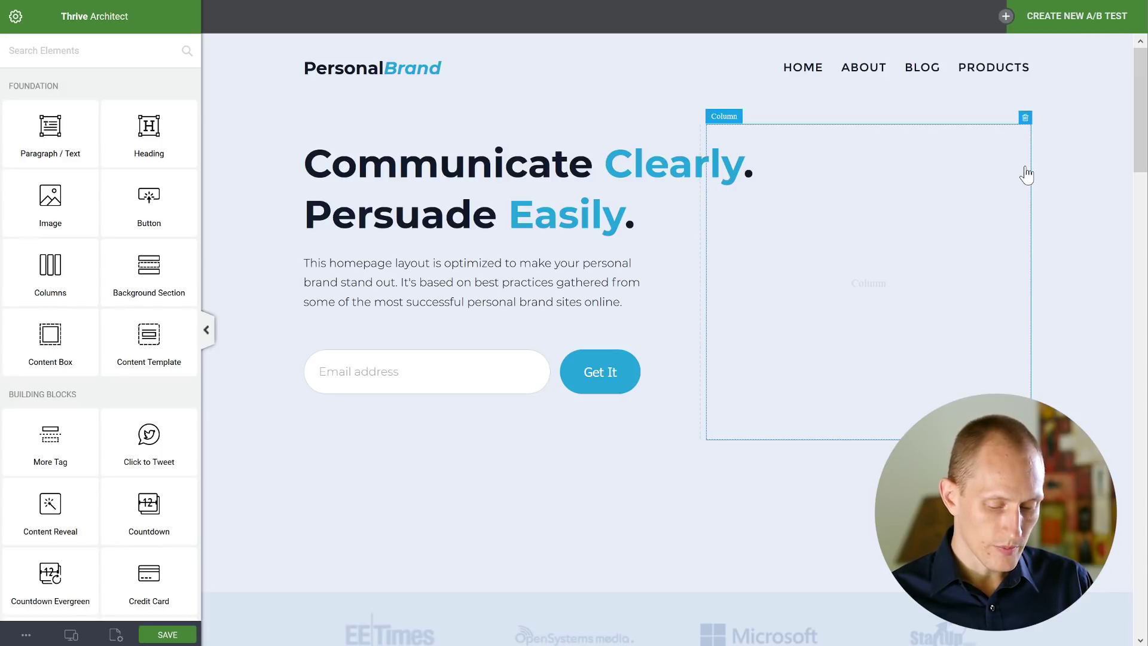
# Step: Delete the empty right column and set the email sign-up form's max width to 600 px
pyautogui.click(1025, 134)
pyautogui.click(1025, 118)
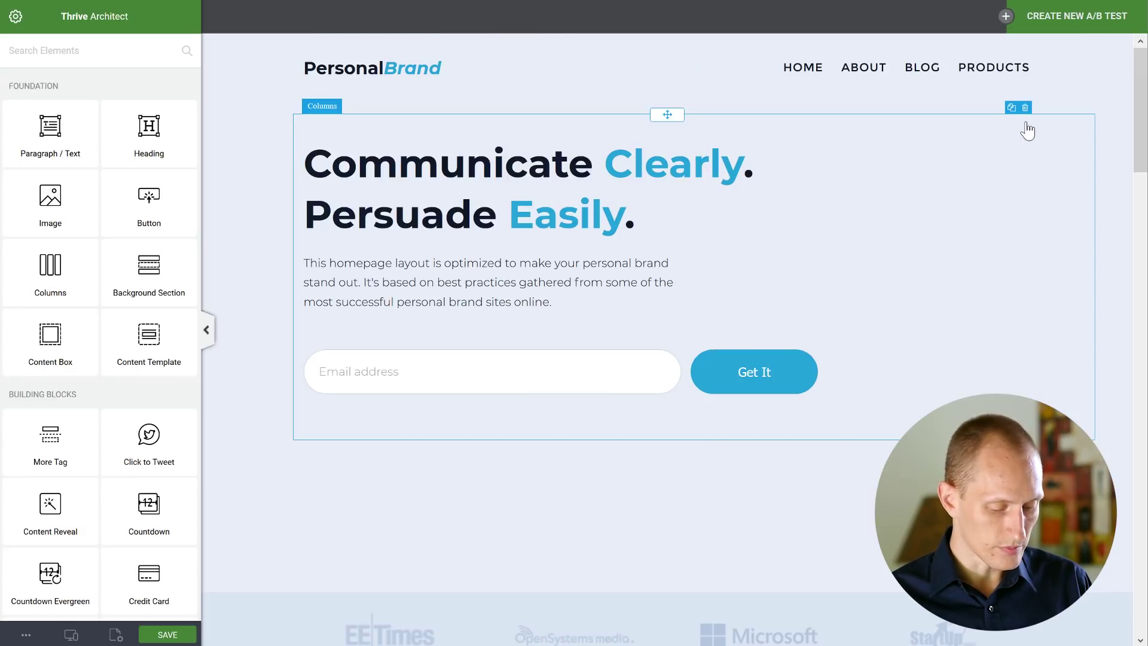
pyautogui.click(662, 402)
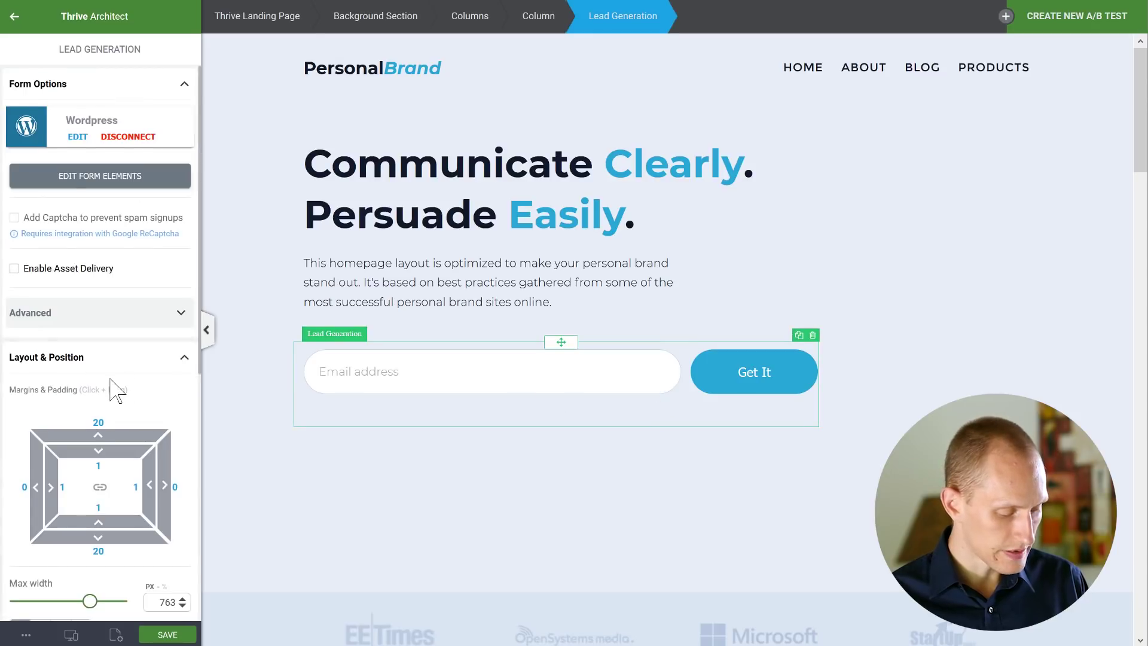
pyautogui.scroll(-2, 117, 391)
pyautogui.doubleClick(159, 459)
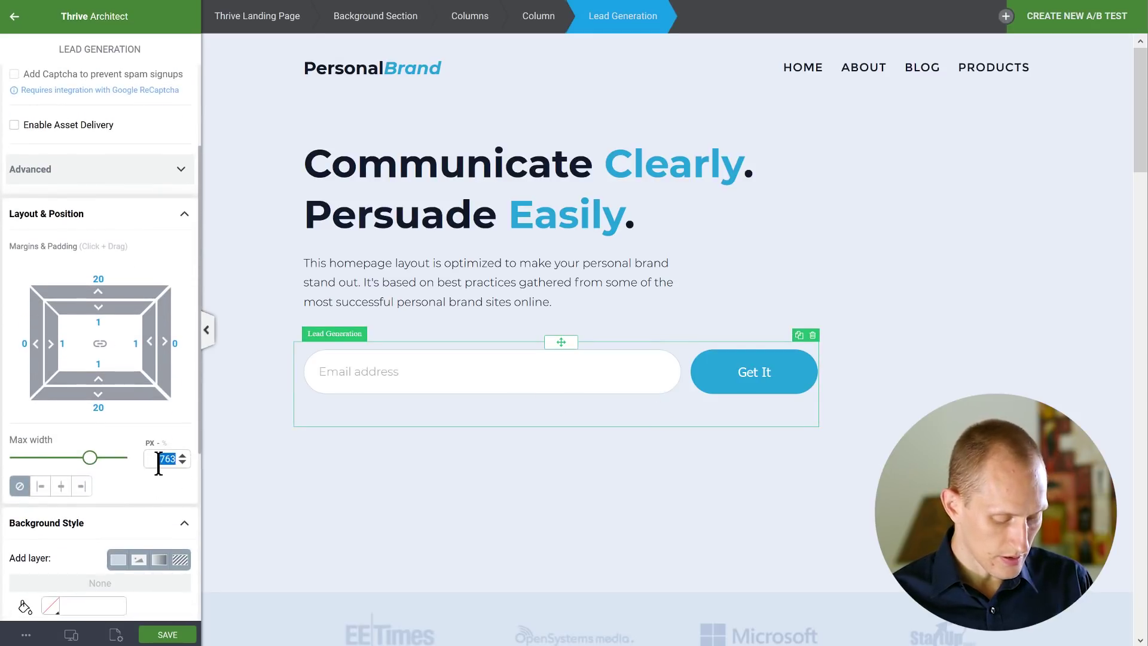
pyautogui.write('600')
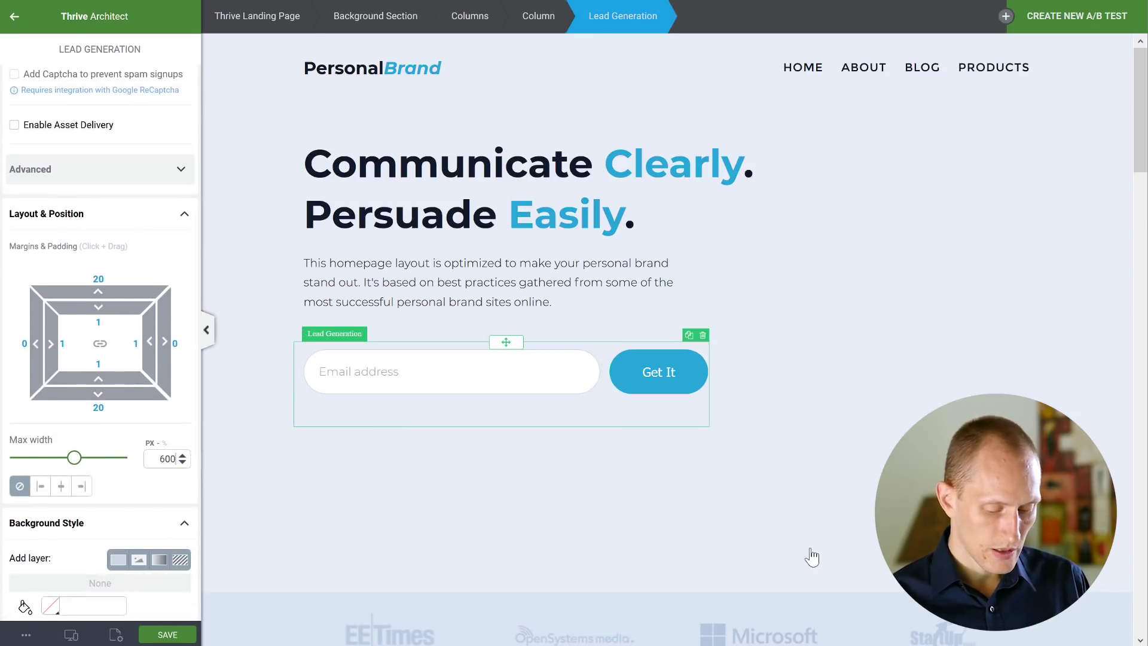
pyautogui.click(811, 551)
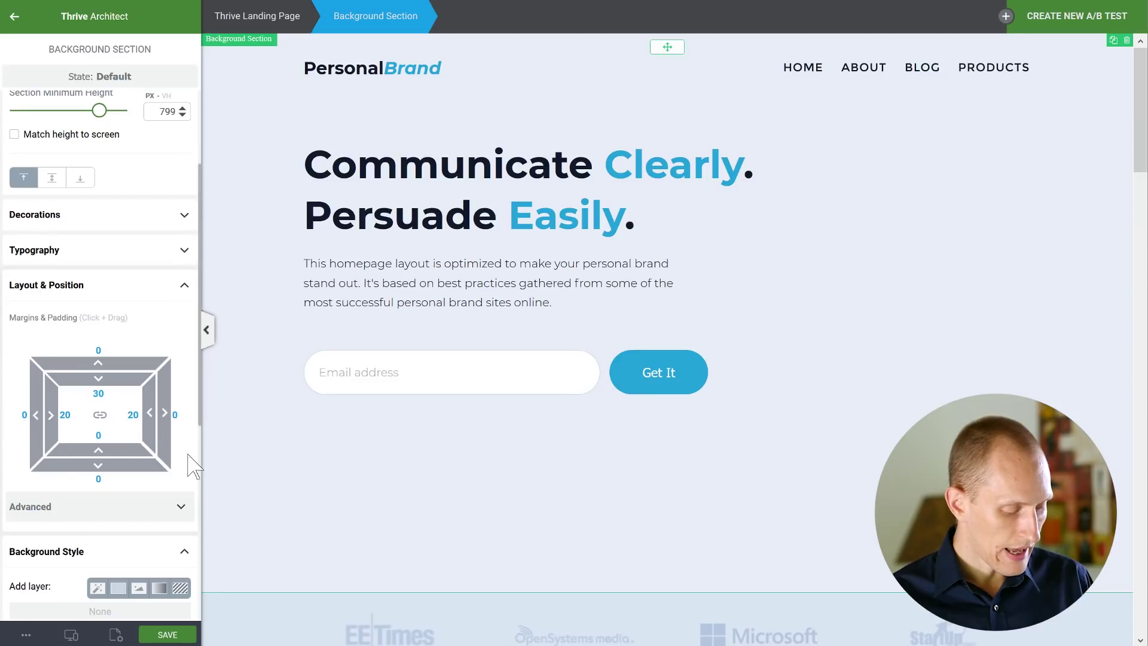
# Step: Add the bow-tie city photo alternate-hero-hhpb2 as an image layer in the hero background
pyautogui.scroll(-3, 191, 467)
pyautogui.click(139, 445)
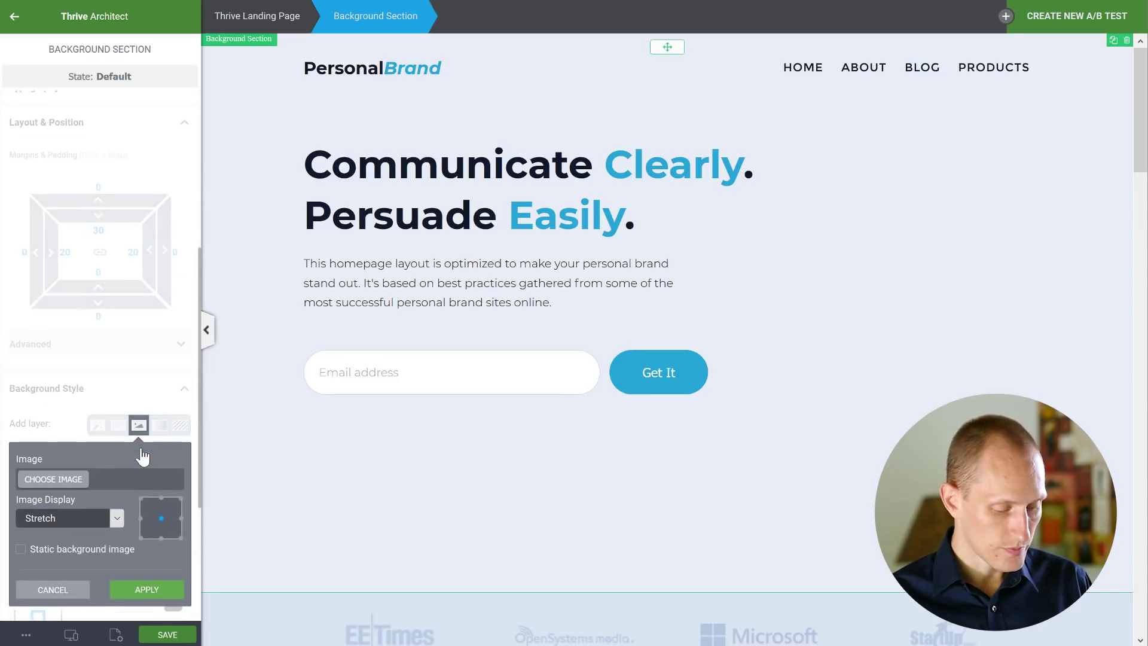
pyautogui.click(57, 480)
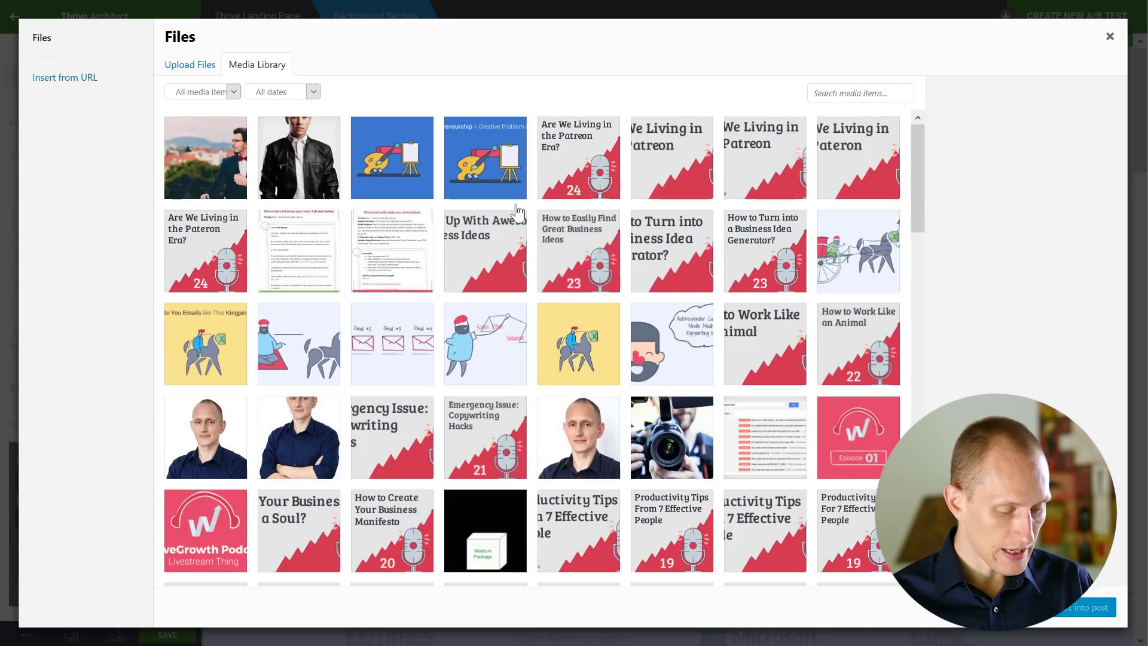
pyautogui.click(232, 160)
pyautogui.click(1072, 616)
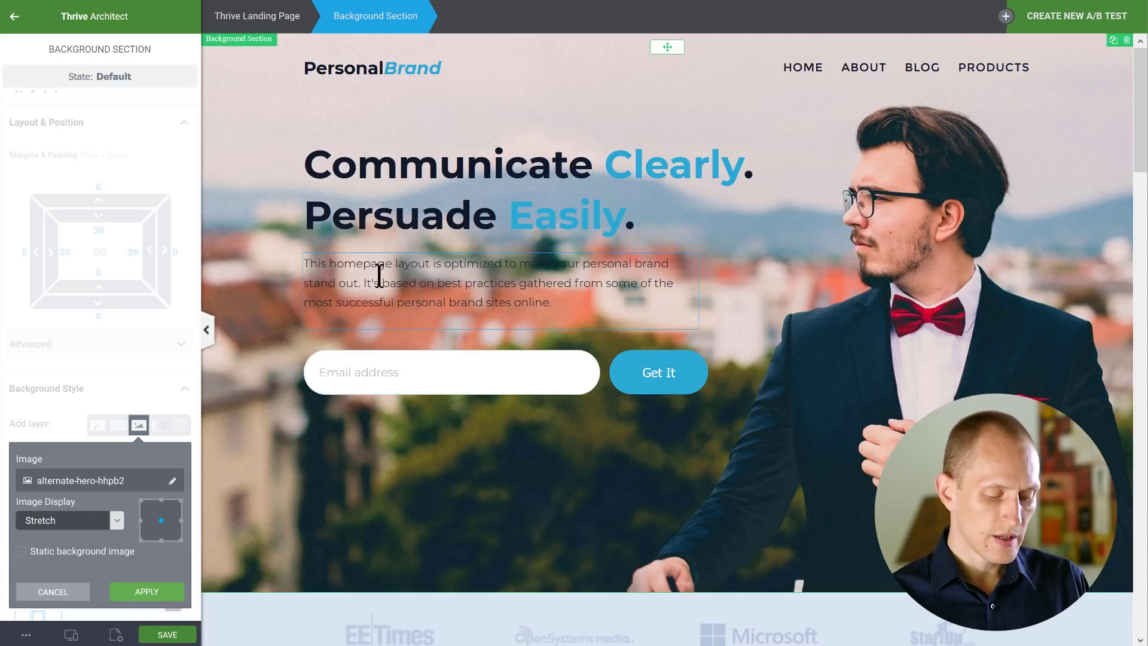
pyautogui.click(359, 291)
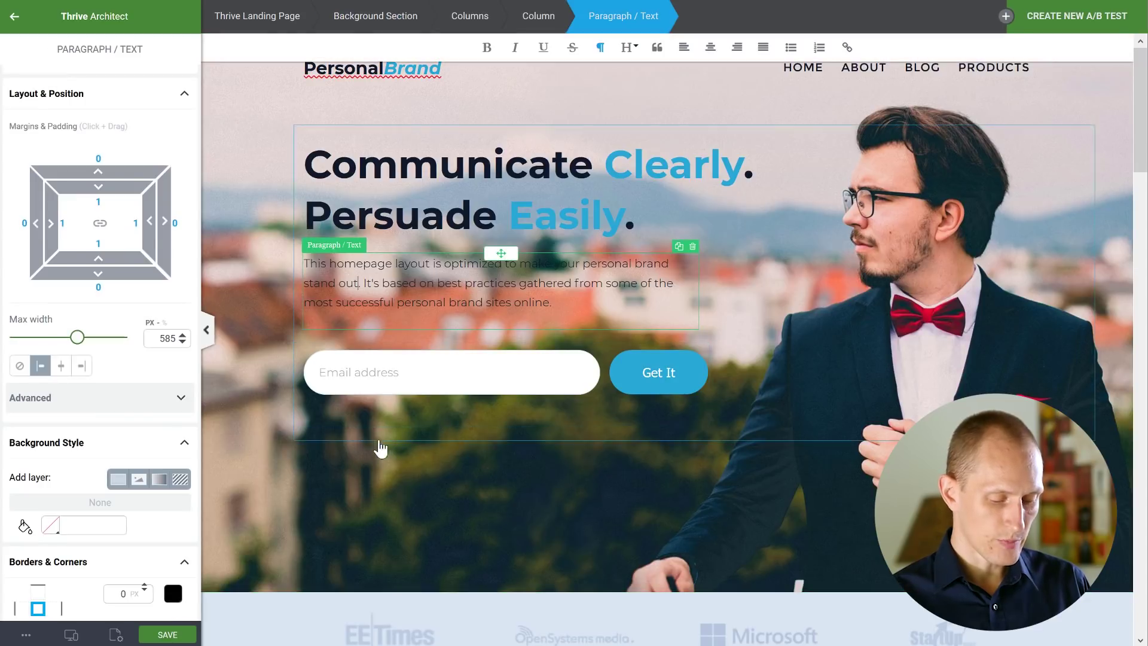
pyautogui.click(282, 506)
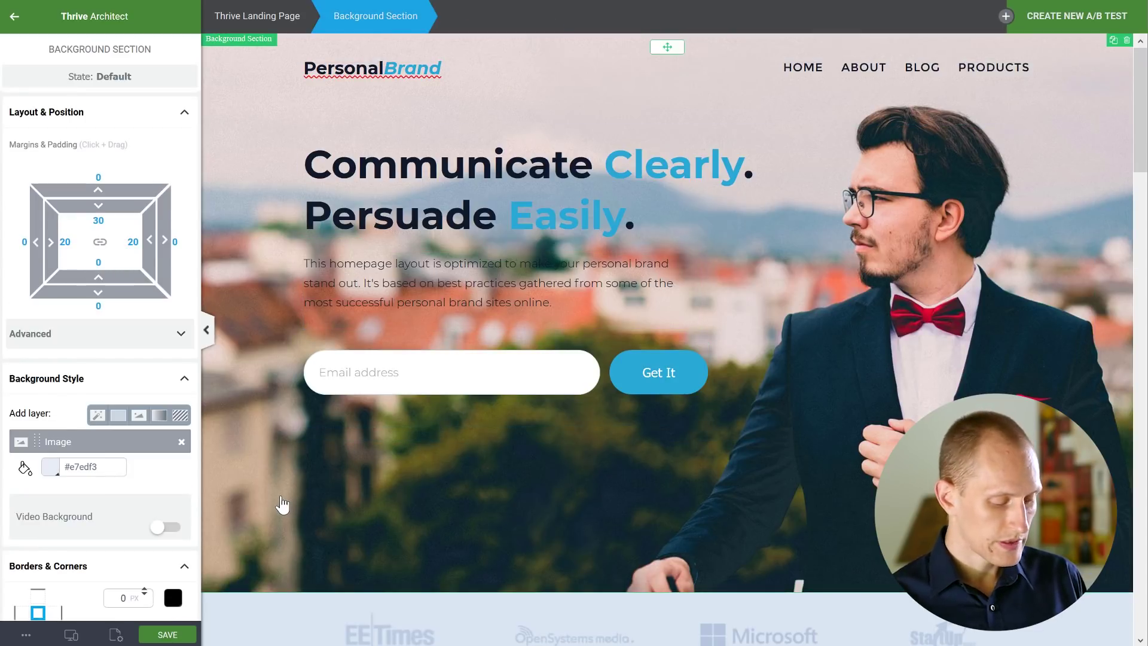
pyautogui.click(118, 416)
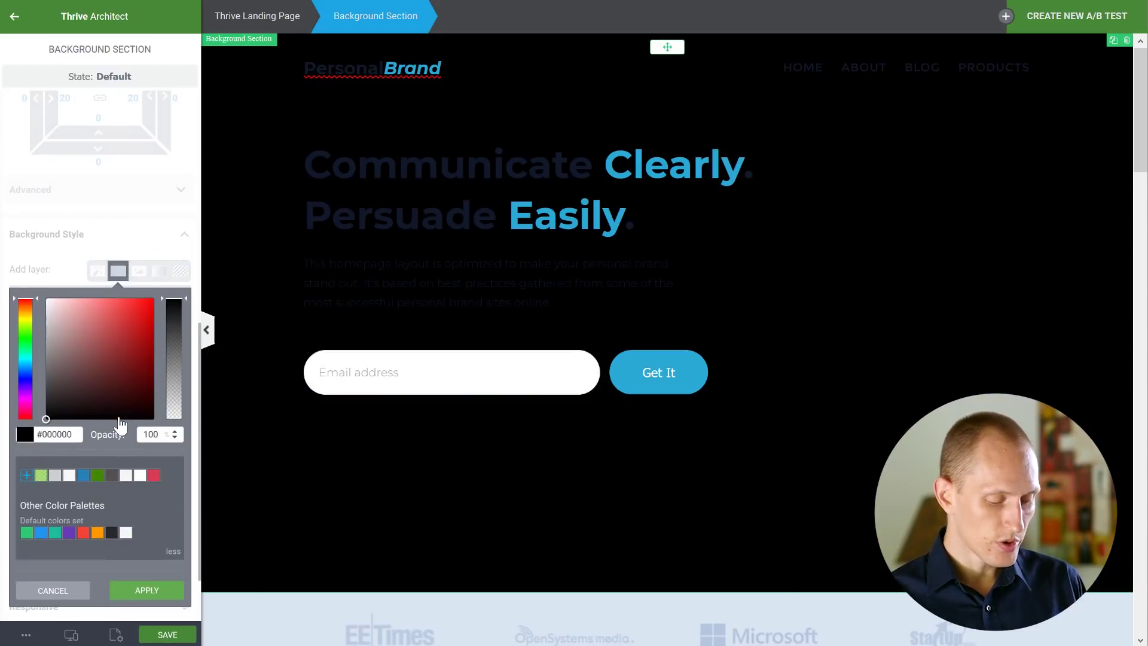
pyautogui.moveTo(87, 319)
pyautogui.mouseDown()
pyautogui.moveTo(46, 327)
pyautogui.moveTo(82, 321)
pyautogui.mouseUp()
pyautogui.click(27, 355)
pyautogui.moveTo(27, 359); pyautogui.dragTo(29, 364)
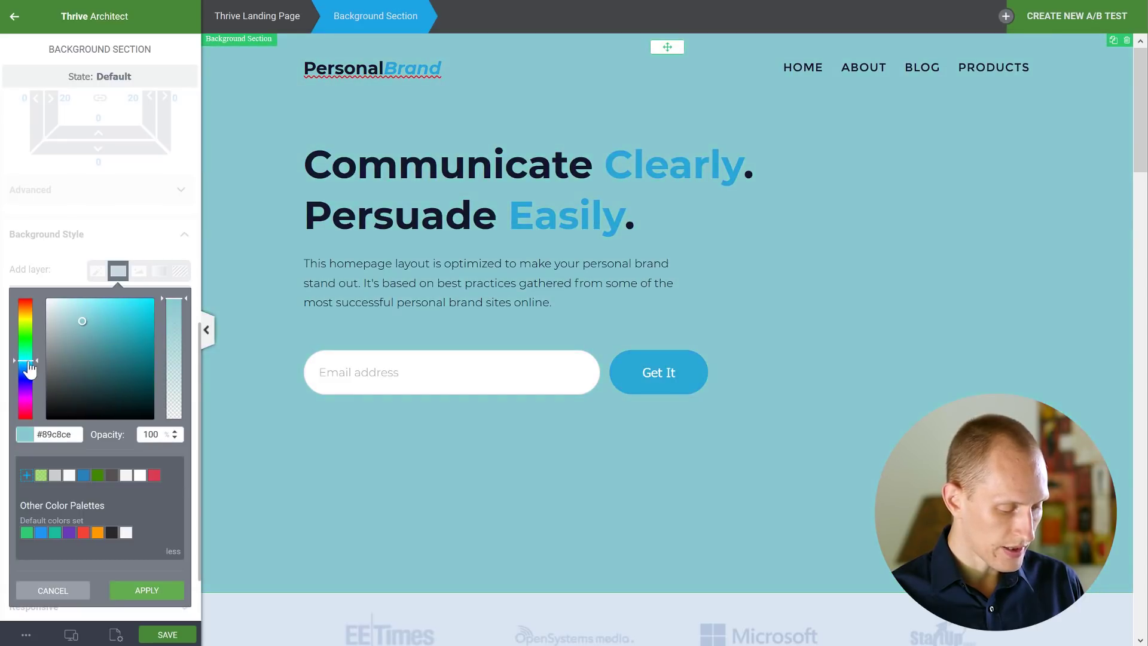
pyautogui.click(67, 321)
pyautogui.click(177, 321)
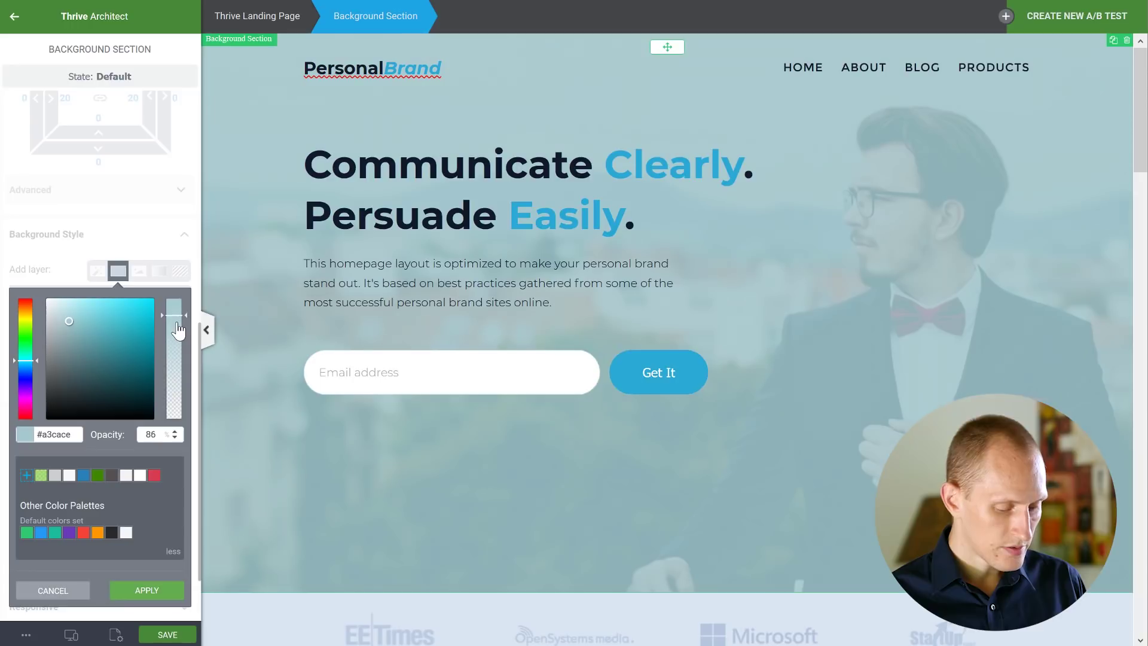
pyautogui.moveTo(177, 323); pyautogui.dragTo(179, 330)
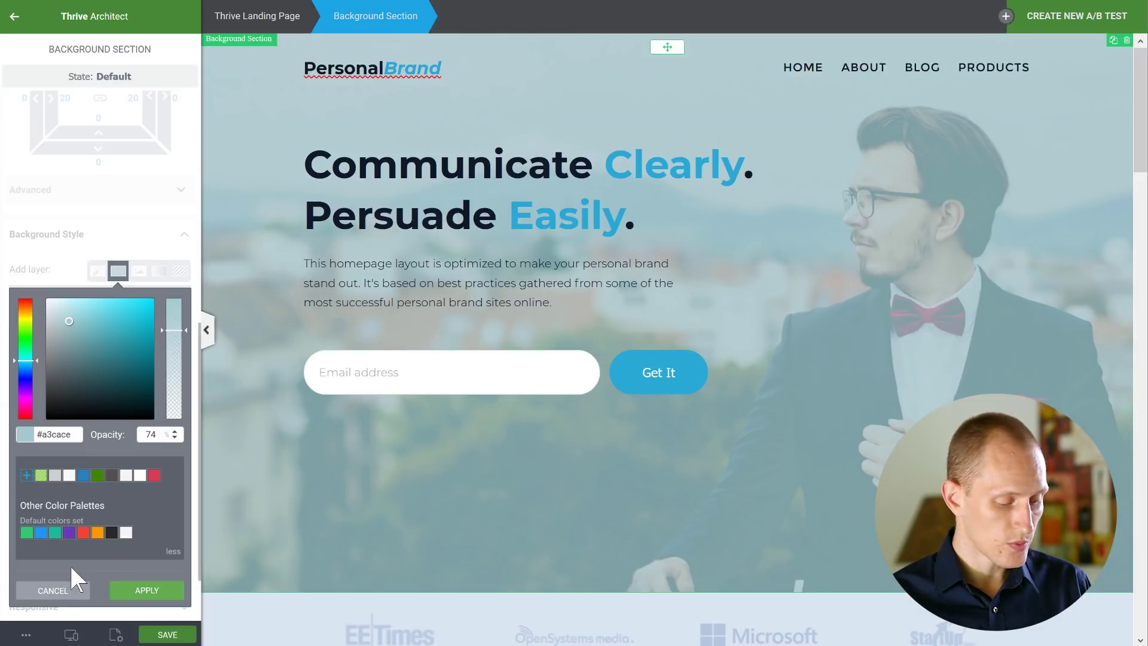
pyautogui.click(53, 590)
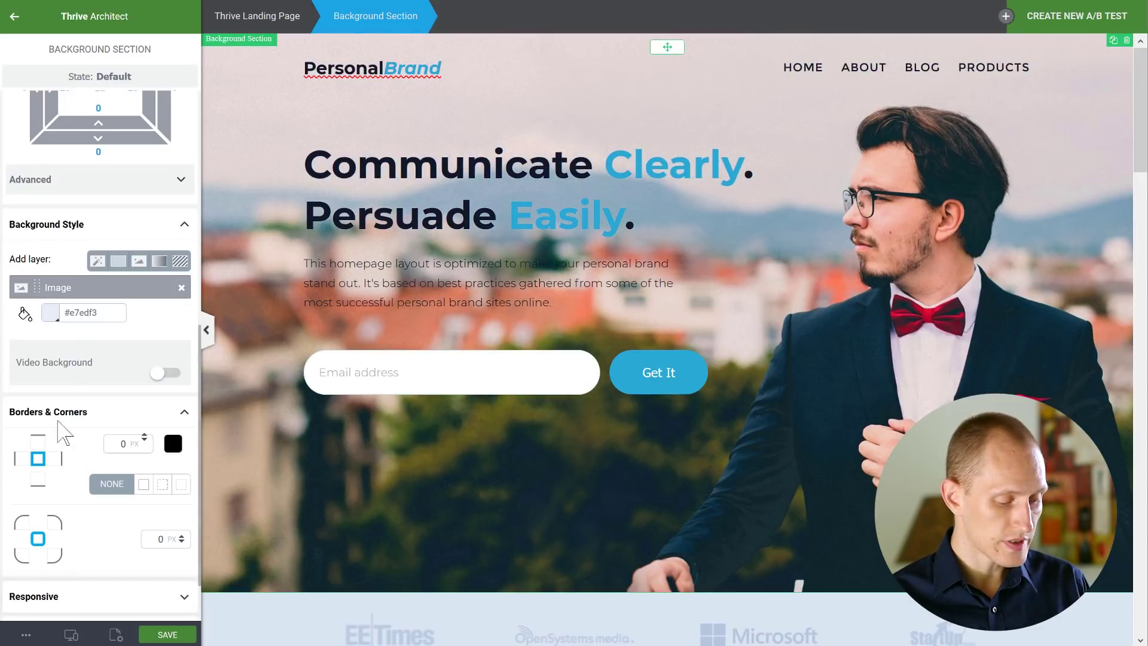
# Step: Add a gradient layer with both stops #94d0dd, making the right stop much more transparent
pyautogui.click(159, 260)
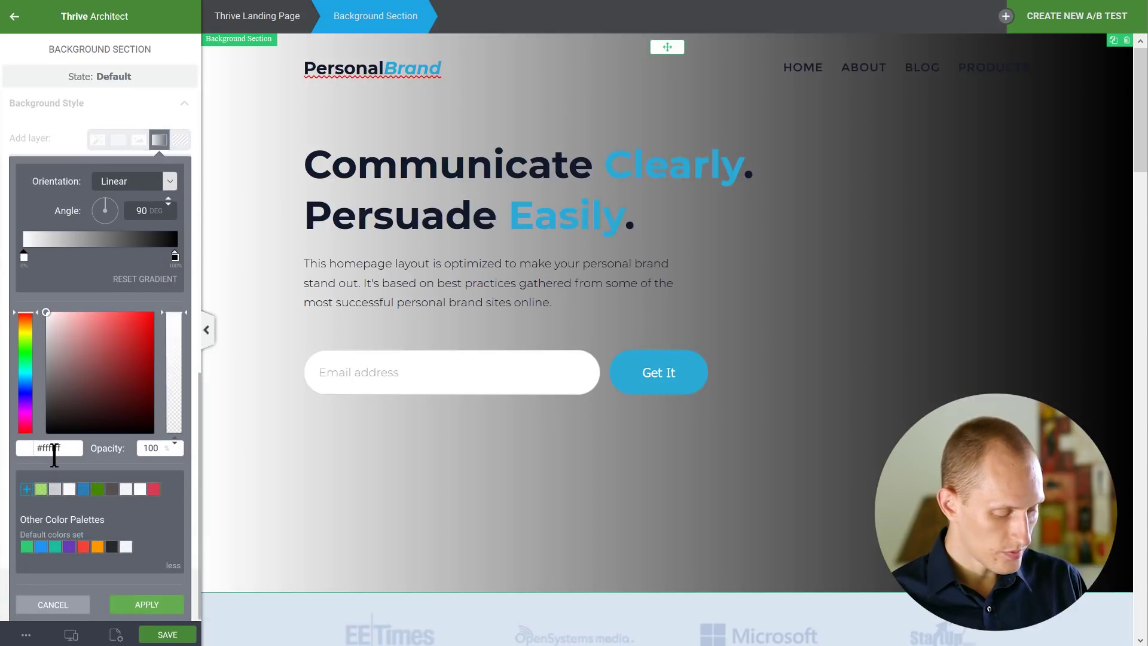
pyautogui.hotkey('ctrl', 'v')
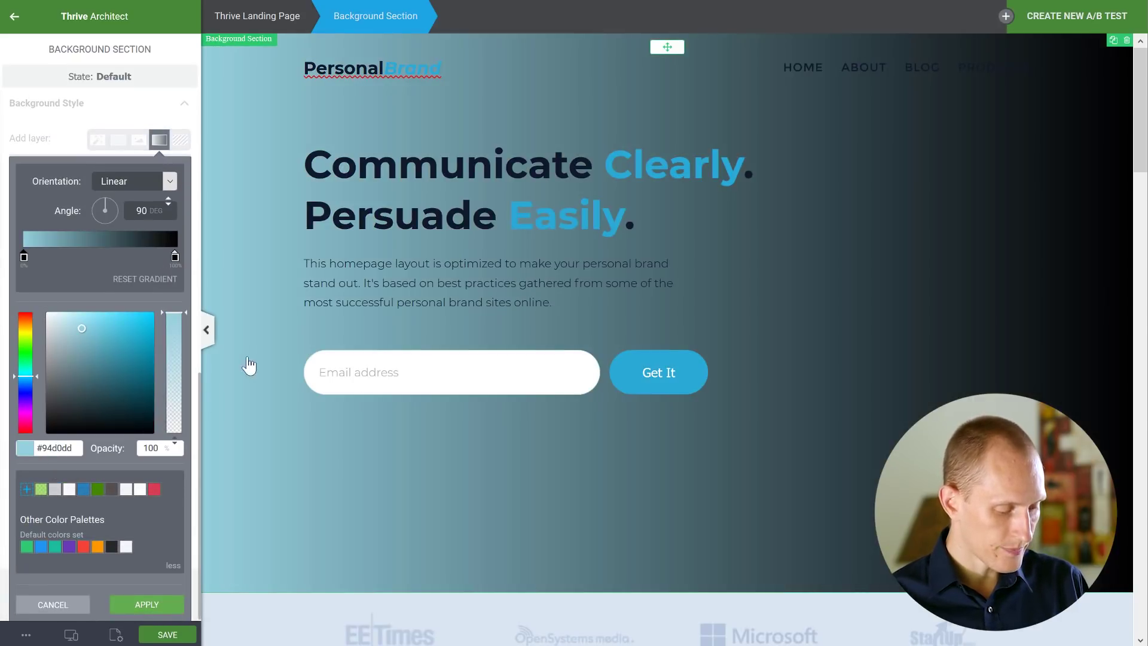
pyautogui.click(174, 257)
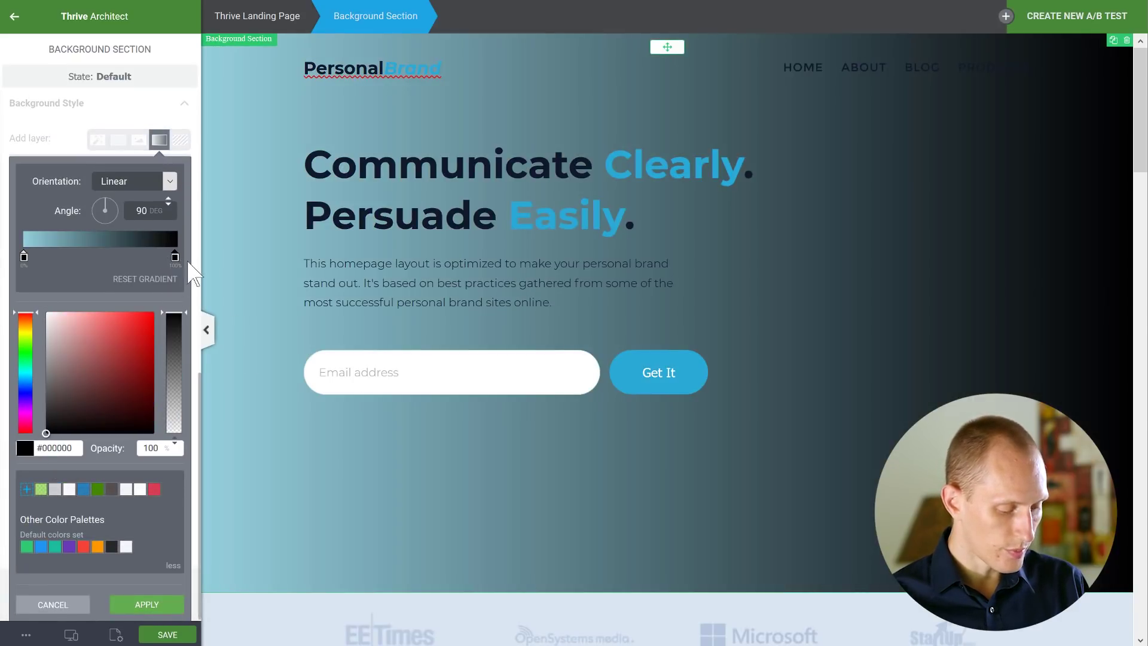
pyautogui.tripleClick(71, 448)
pyautogui.write('#94d0dd')
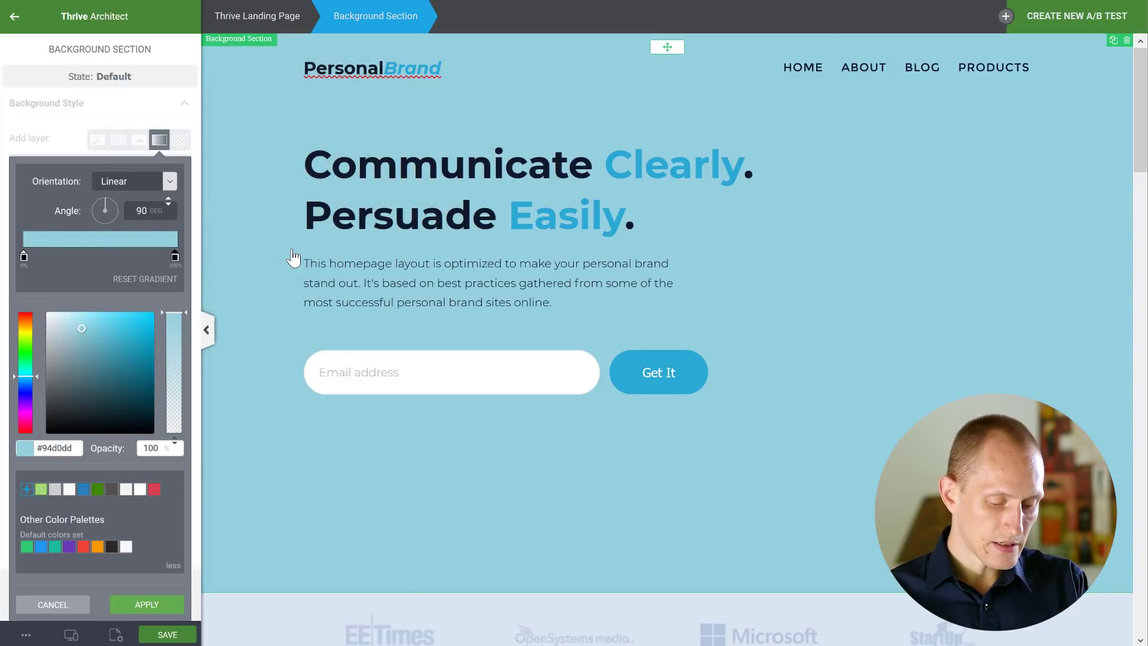
pyautogui.click(174, 330)
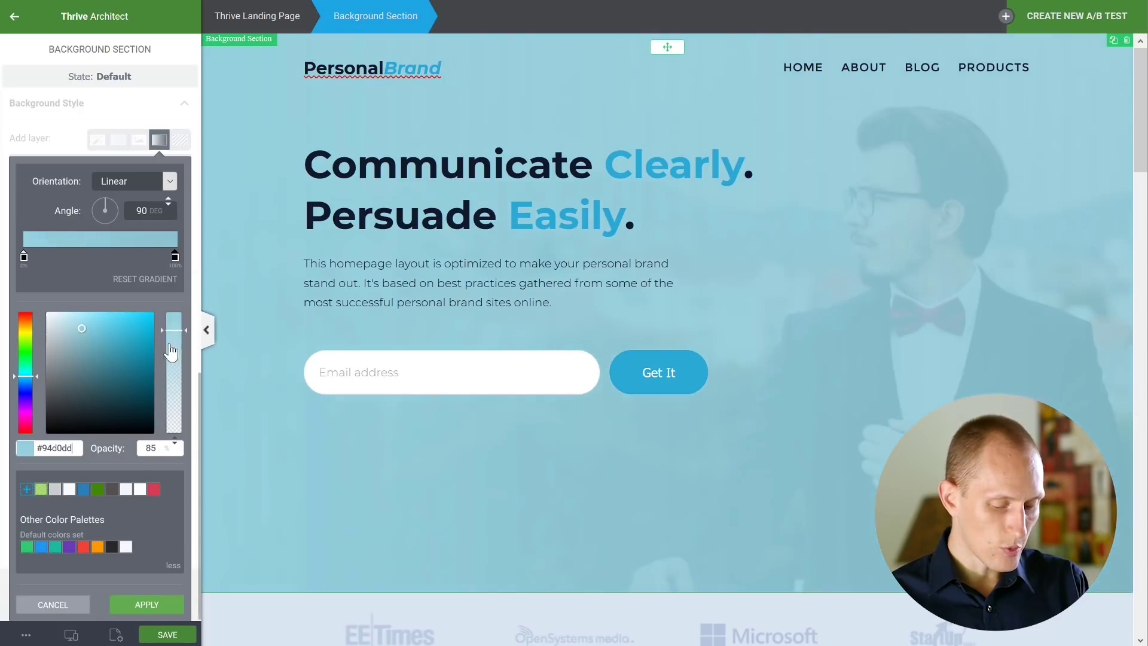
pyautogui.moveTo(172, 351); pyautogui.dragTo(176, 414)
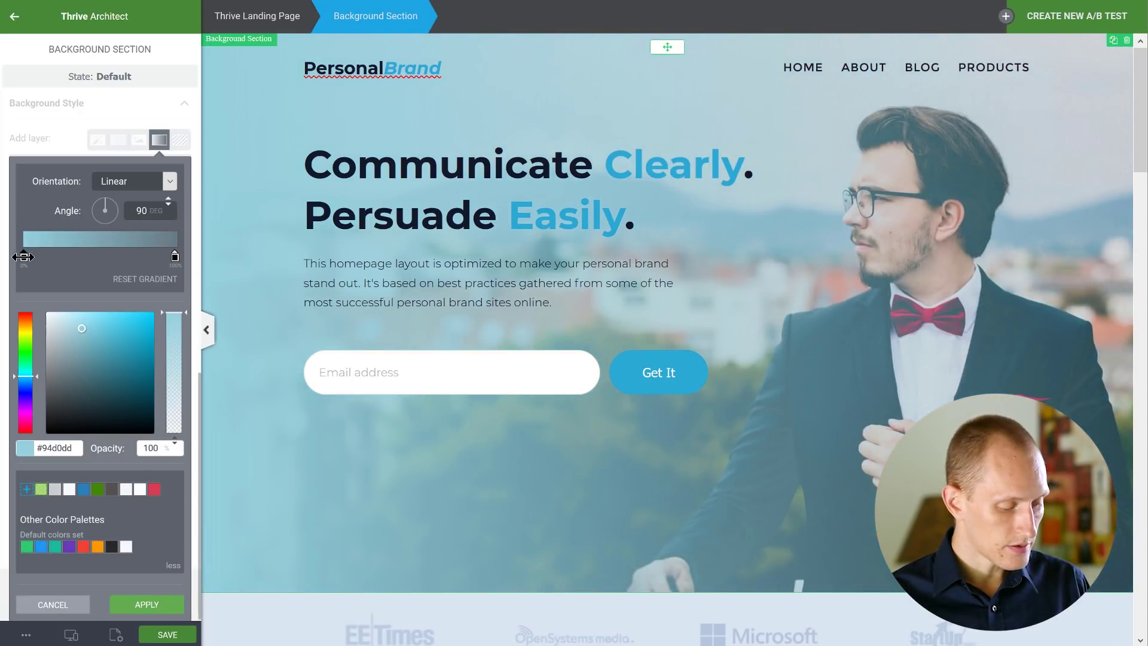
# Step: Set the left stop to 83% opacity and add a middle stop at 40% with 79% opacity
pyautogui.click(178, 330)
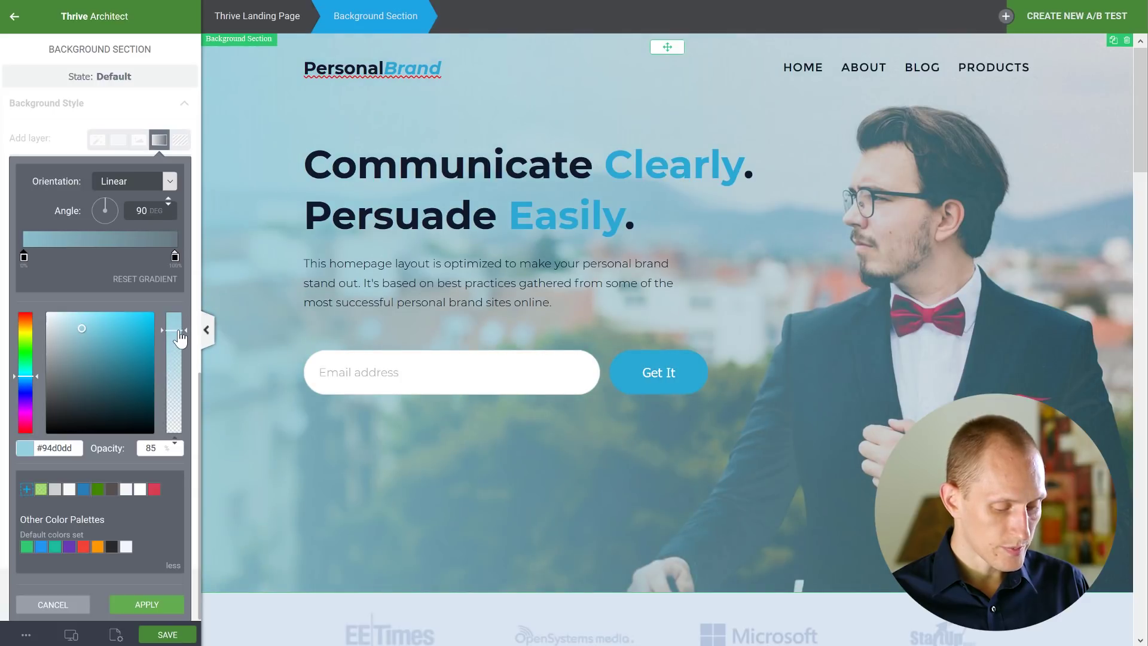
pyautogui.click(178, 332)
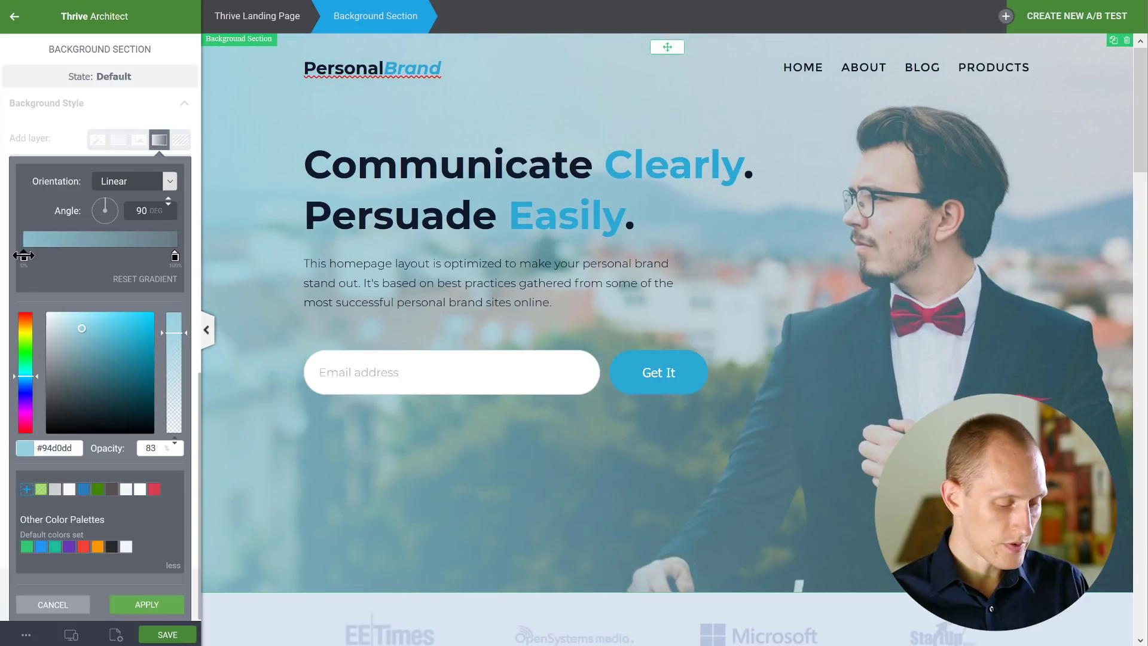
pyautogui.click(51, 241)
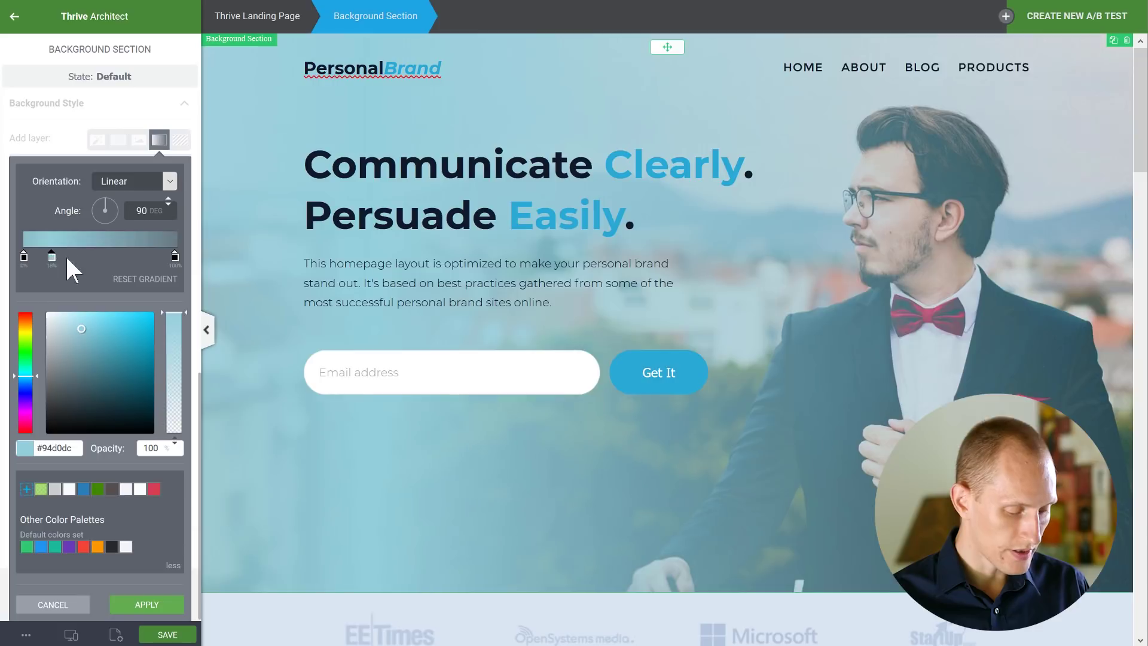
pyautogui.moveTo(67, 258); pyautogui.dragTo(102, 263)
pyautogui.click(179, 338)
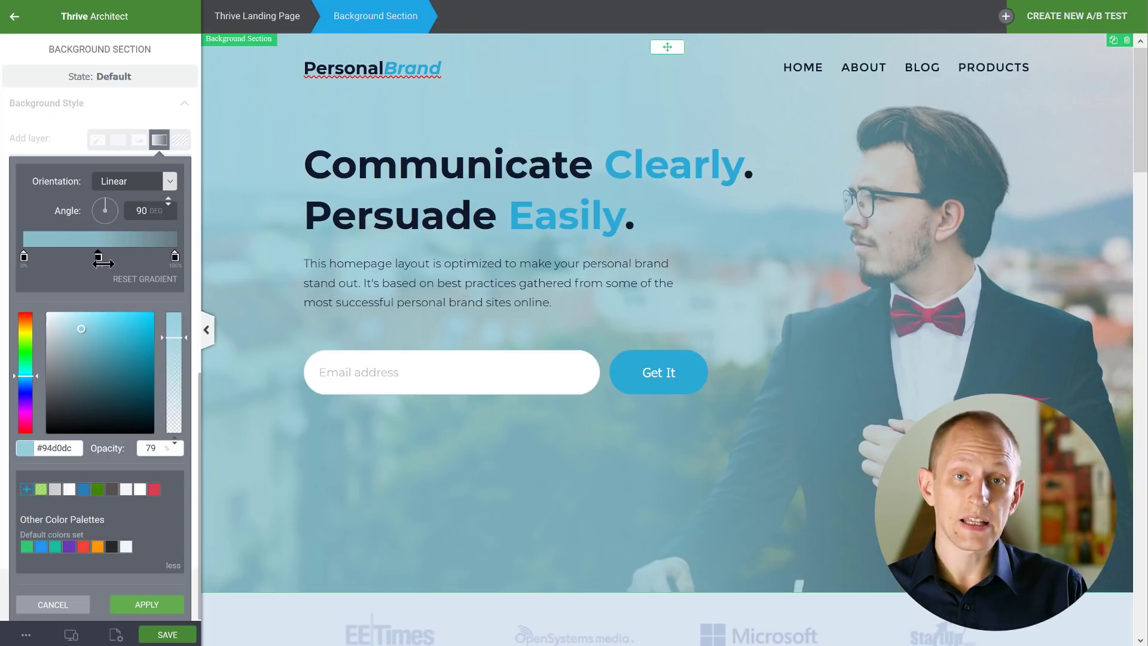